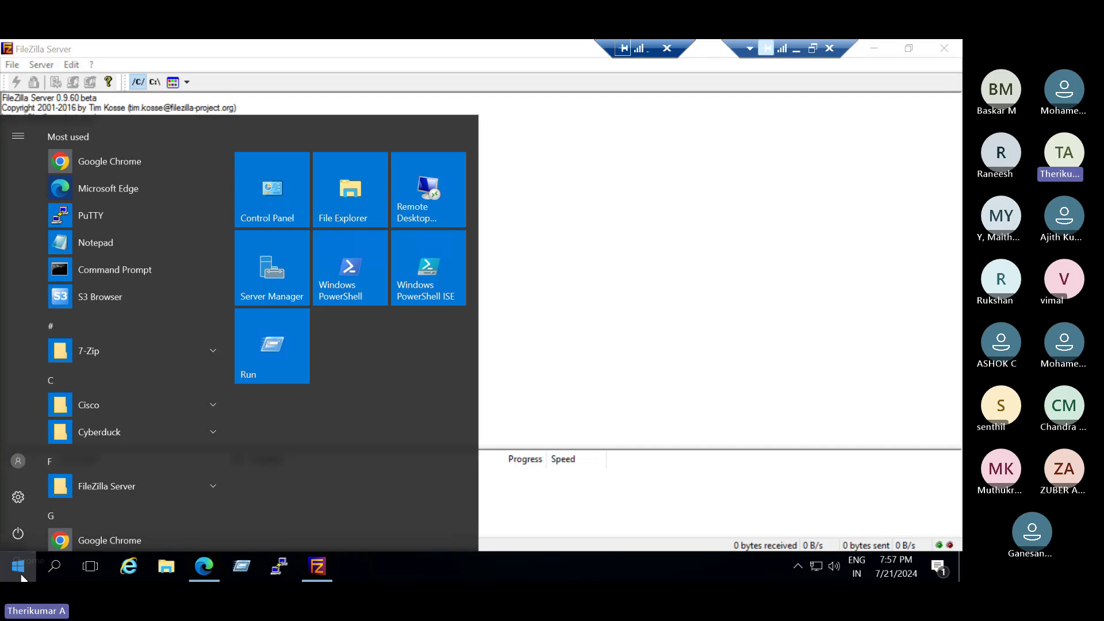
Find Computer Management by searching for "computer", open it, and close its window again
mouse_move(12, 581)
text(co)
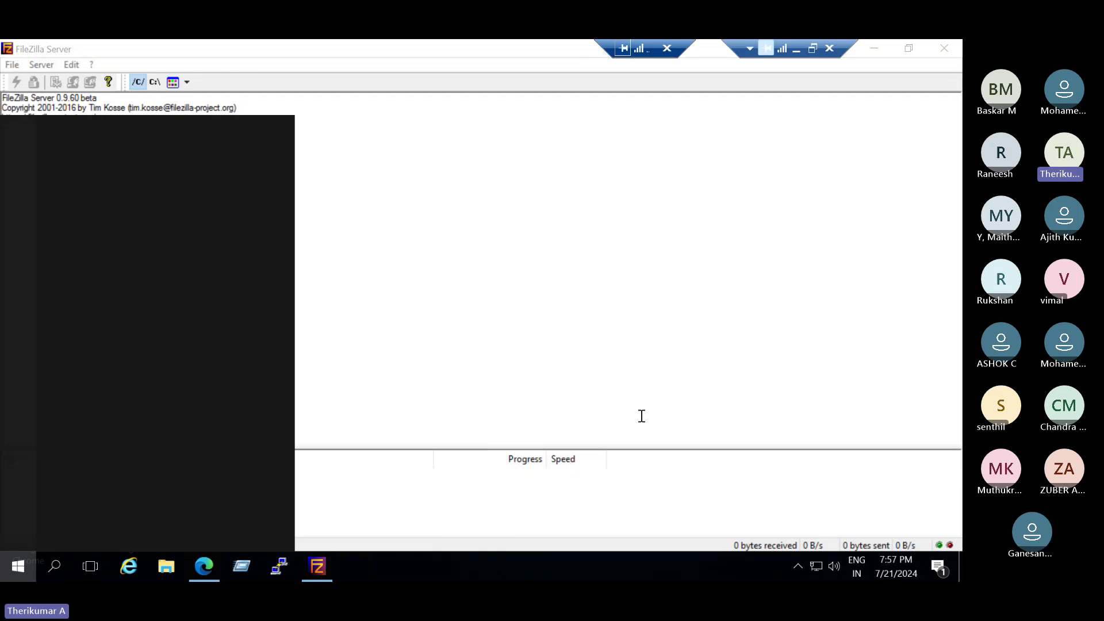
text(mputer)
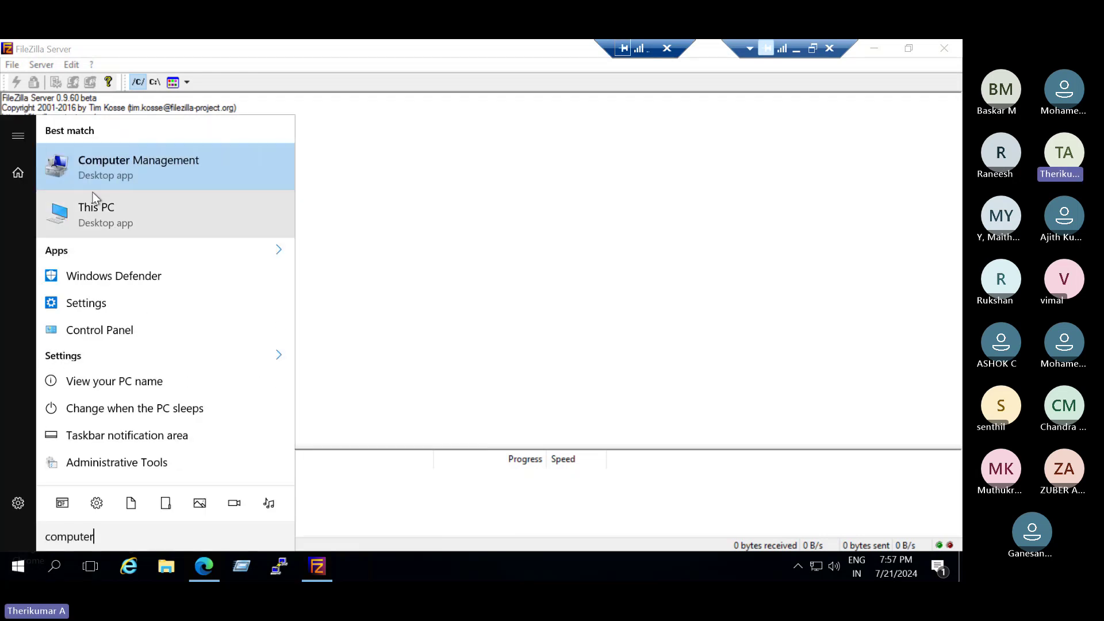
click(126, 162)
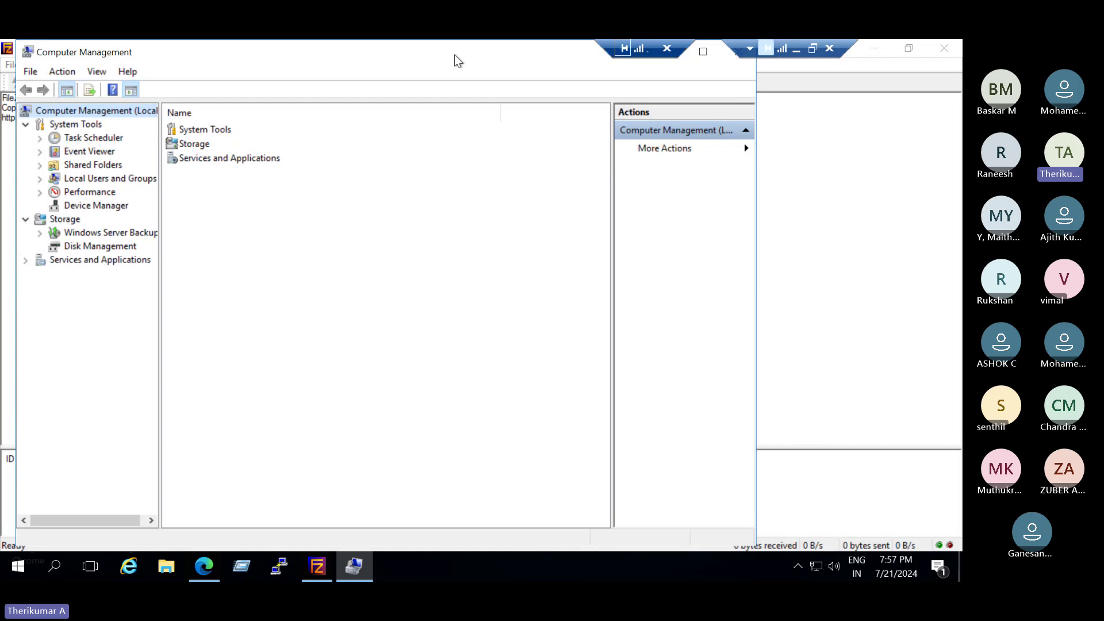
drag(454, 54, 453, 95)
click(738, 91)
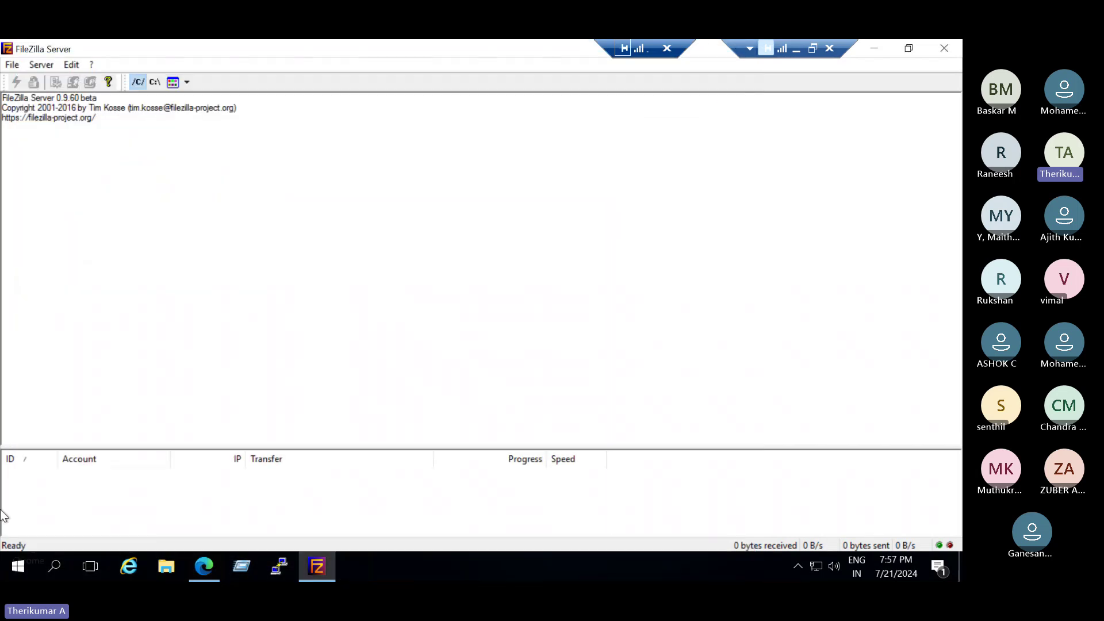
Open Computer Management by running compmgmt.msc and maximize its window
right_click(18, 567)
click(86, 484)
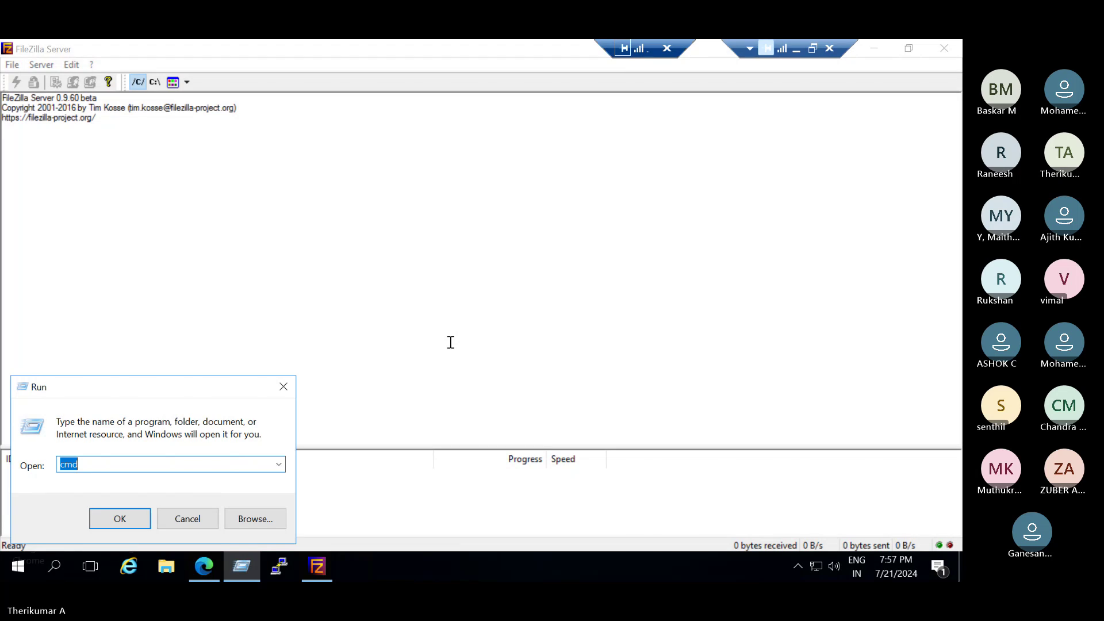
text(comp)
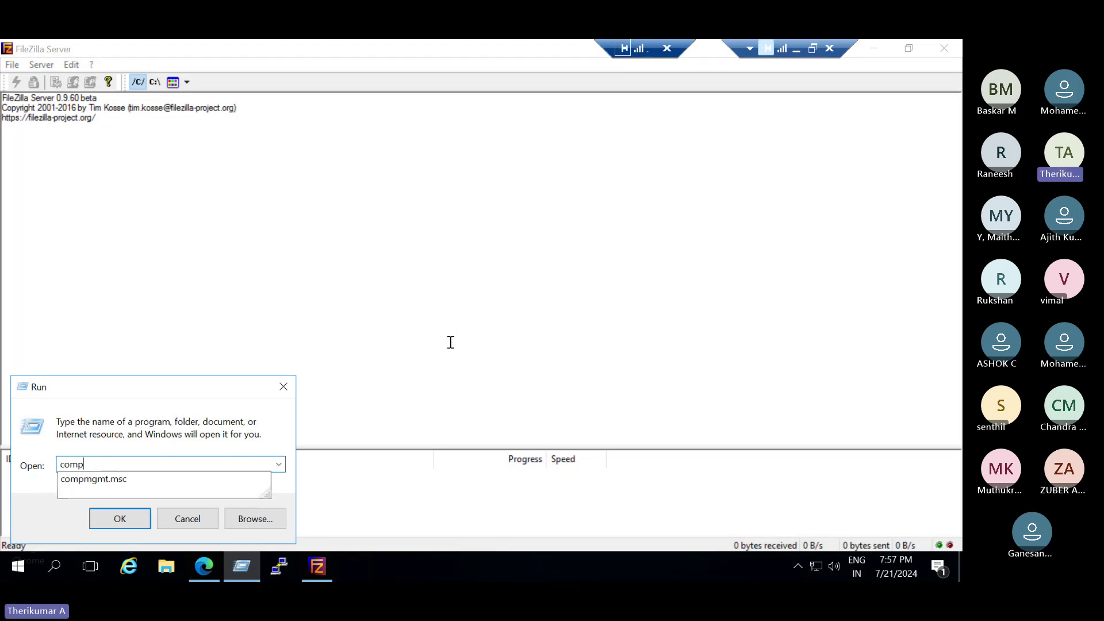
text(mgmt.msc)
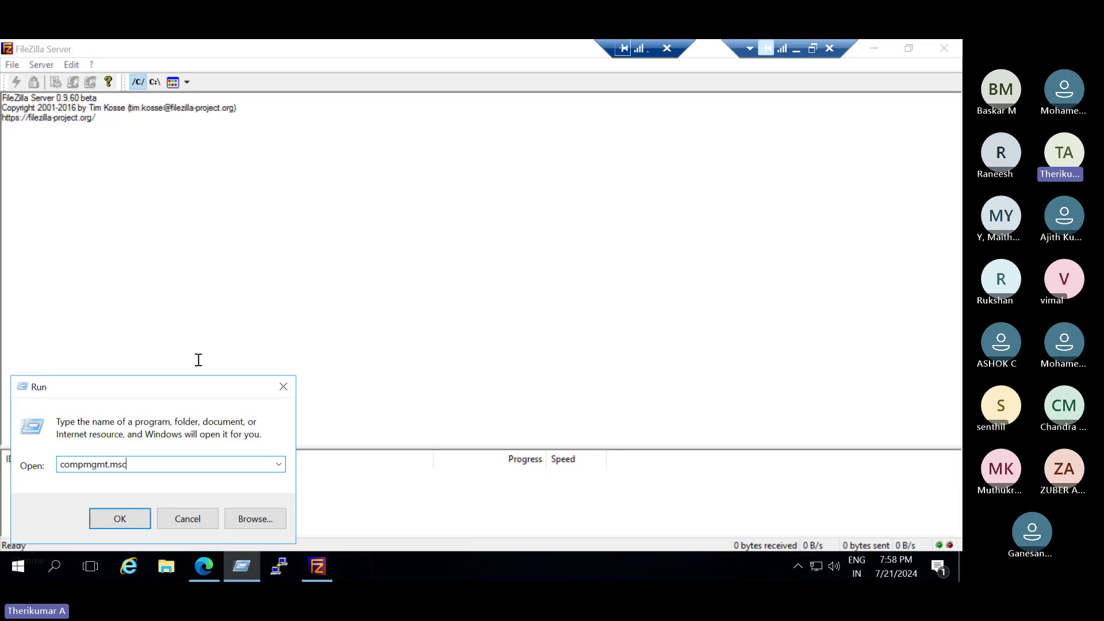
click(127, 520)
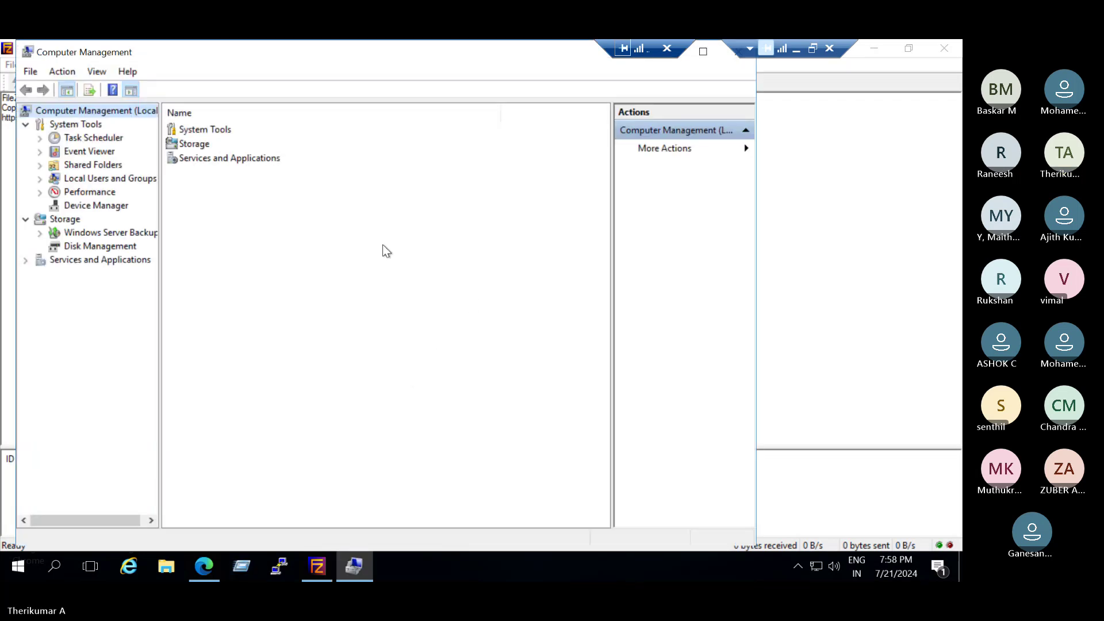
double_click(370, 58)
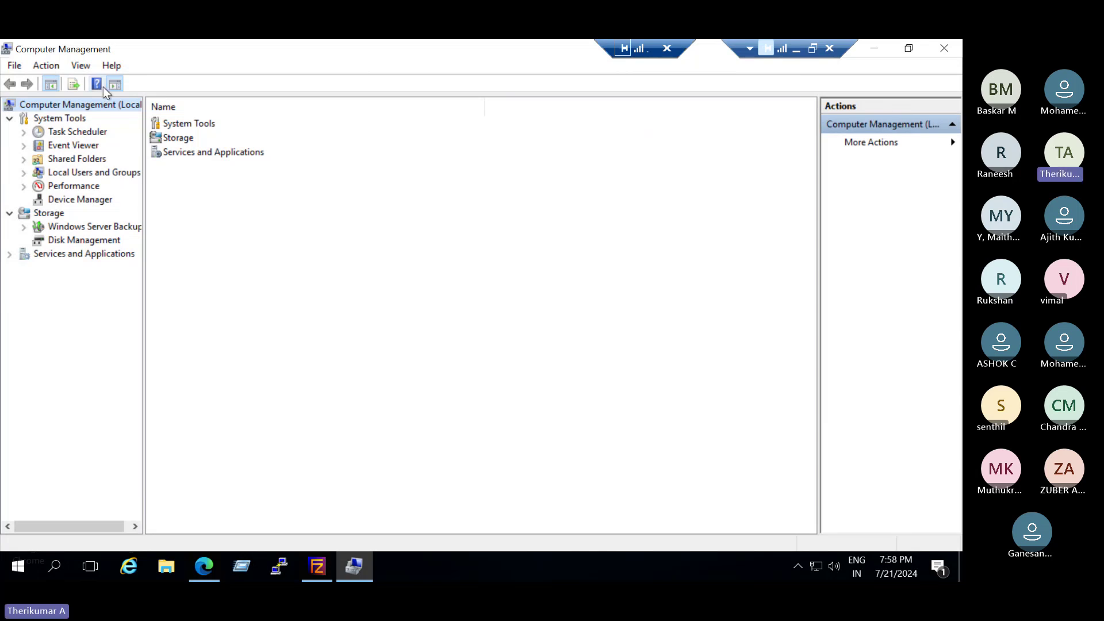
Look through Local Users and Groups, Device Manager and Disk Management in Computer Management
click(87, 173)
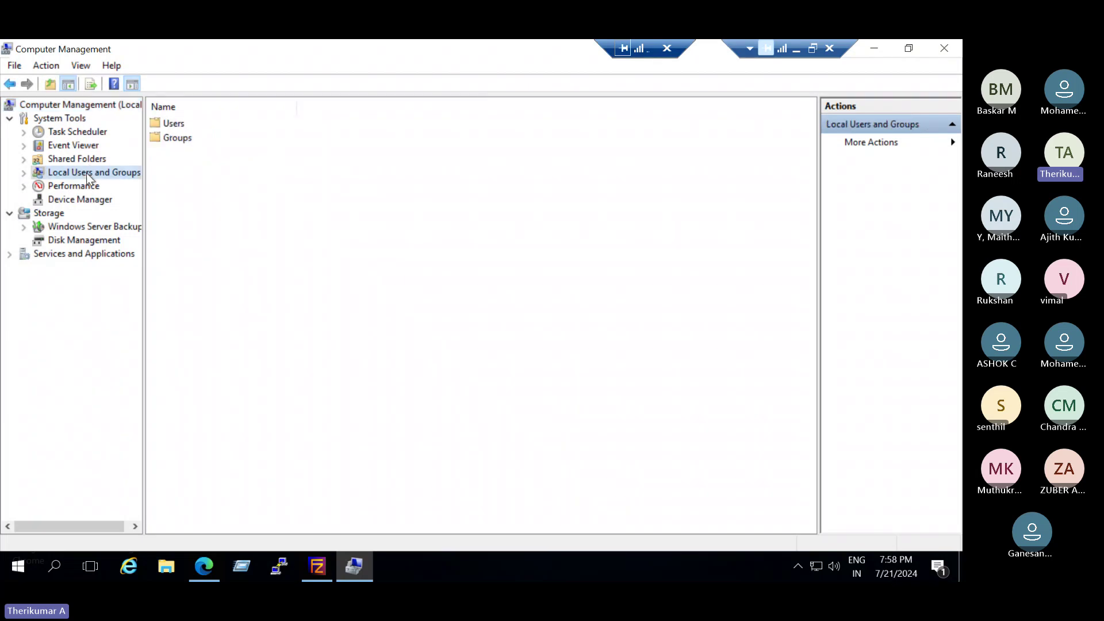
click(84, 203)
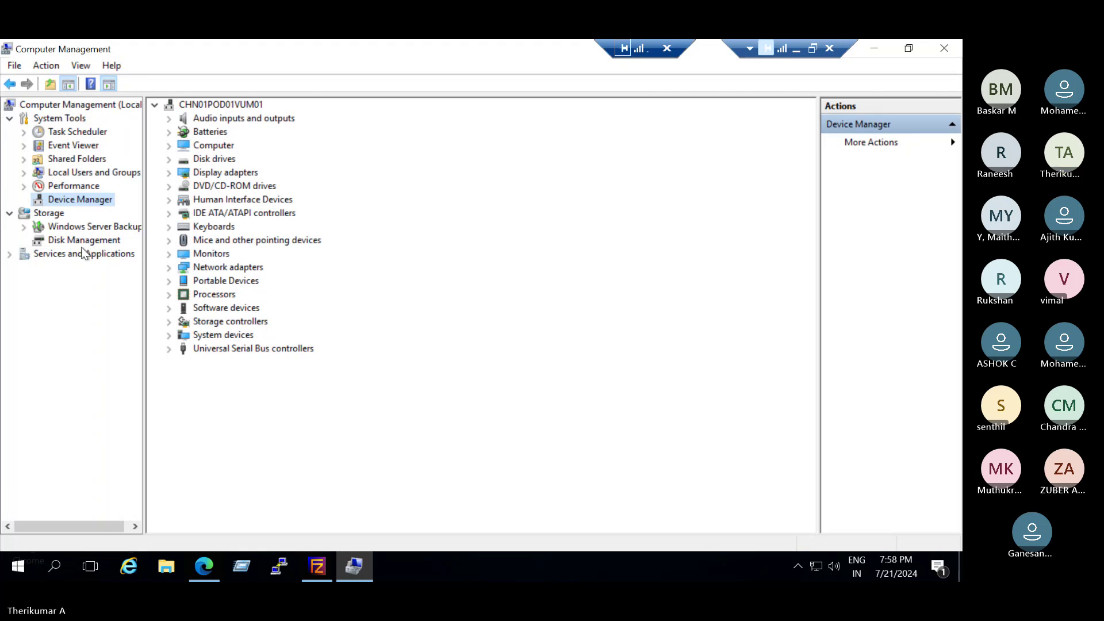
click(84, 253)
click(78, 241)
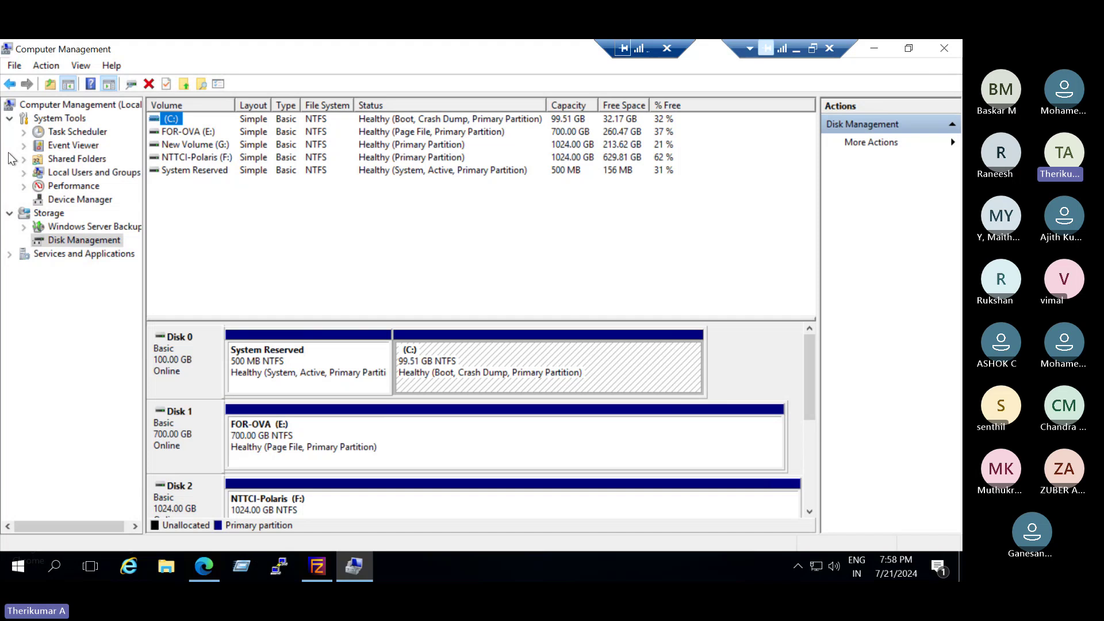
Create a new basic task in Task Scheduler, name it "restart", and continue to its trigger settings
click(95, 131)
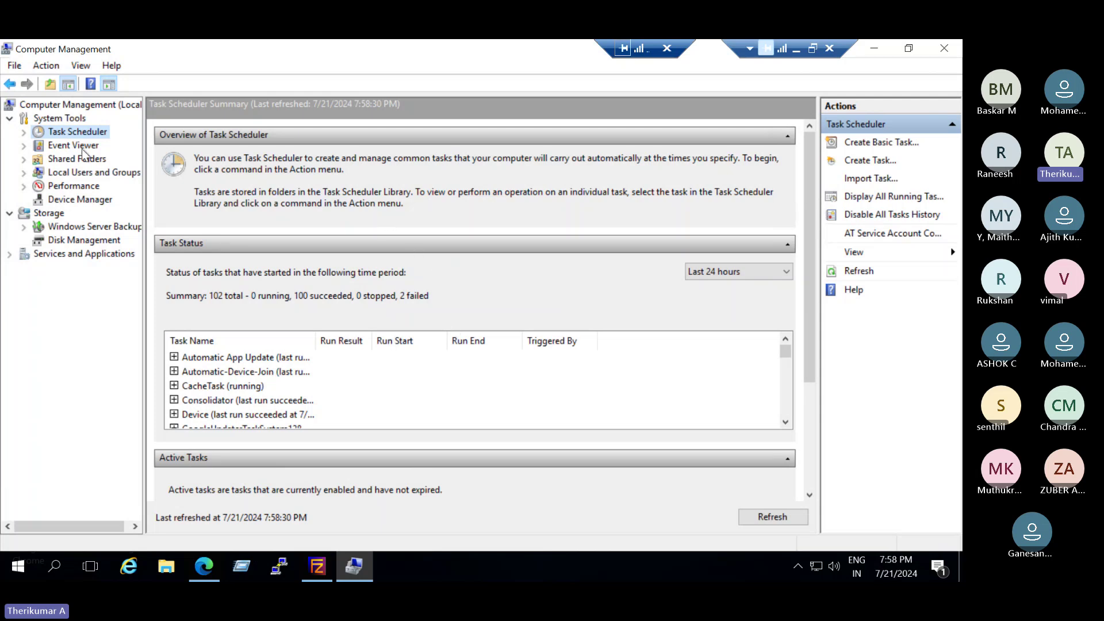
right_click(92, 135)
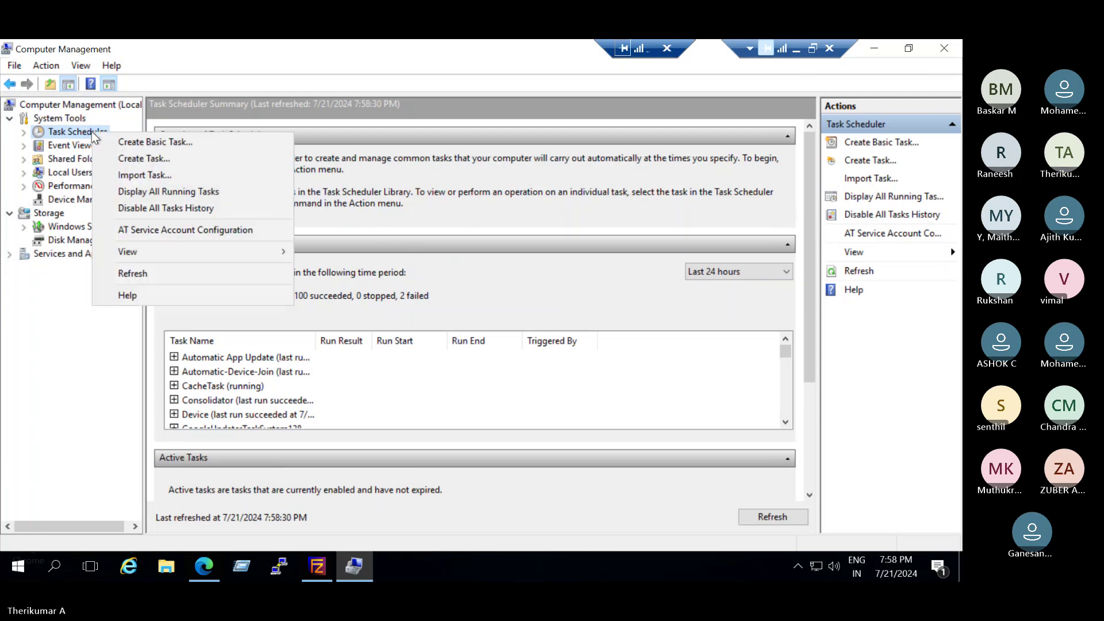
click(146, 141)
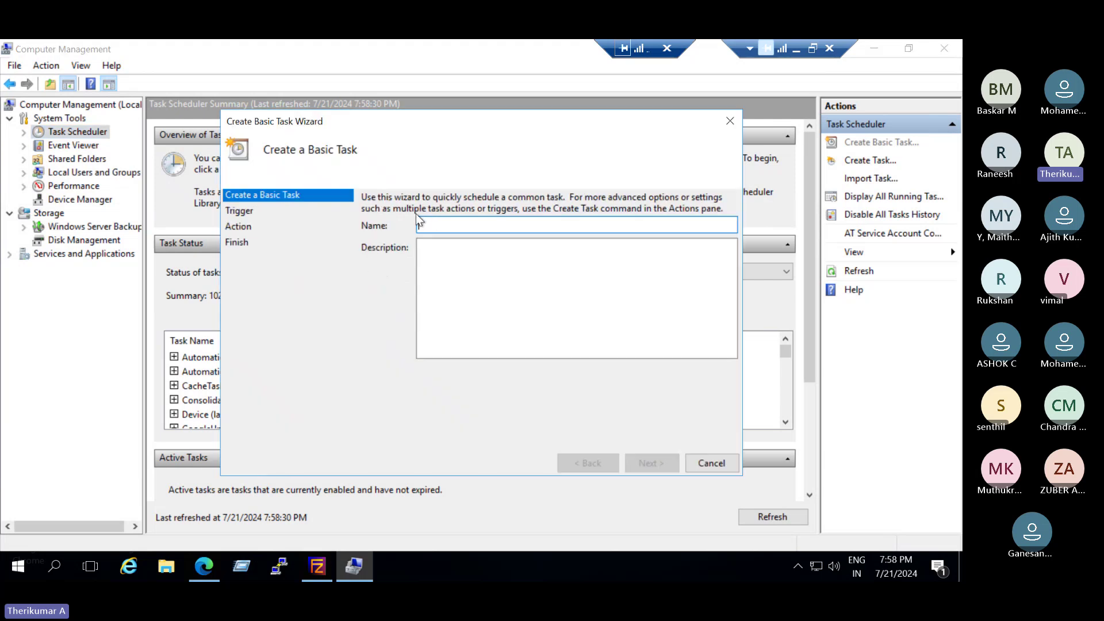
text(res)
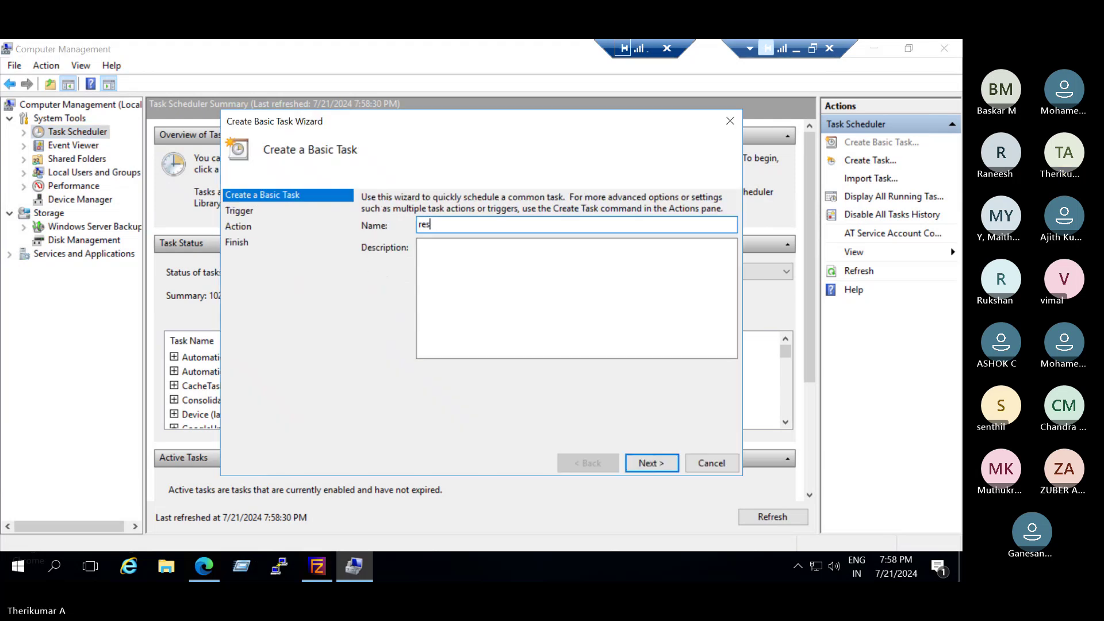
text(tasrt)
key(BackSpace)
key(BackSpace)
key(BackSpace)
text(rt)
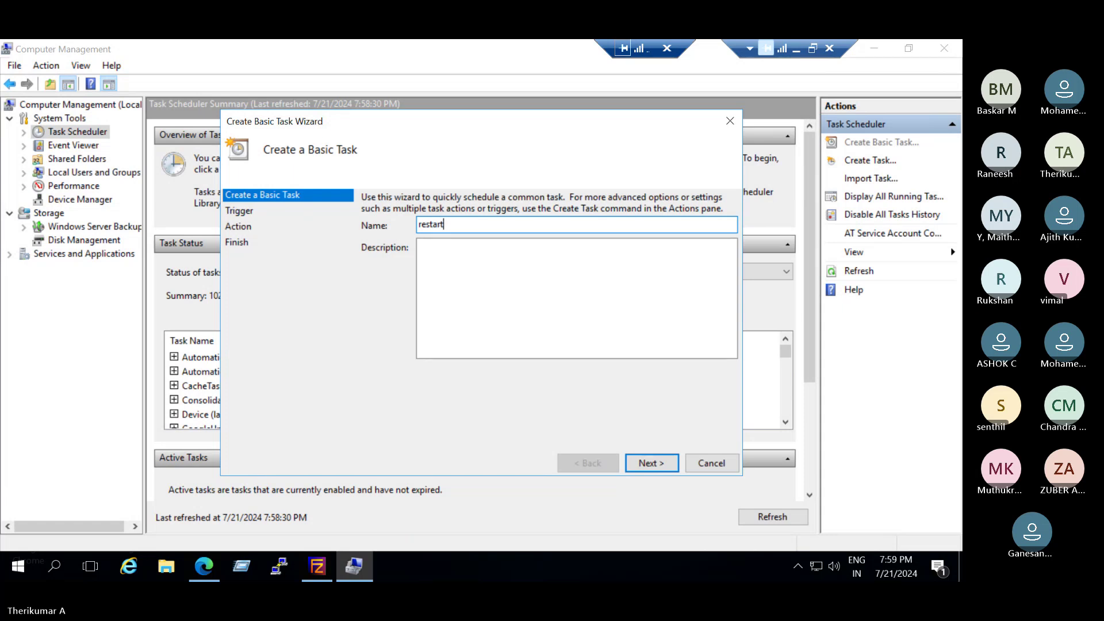
click(650, 463)
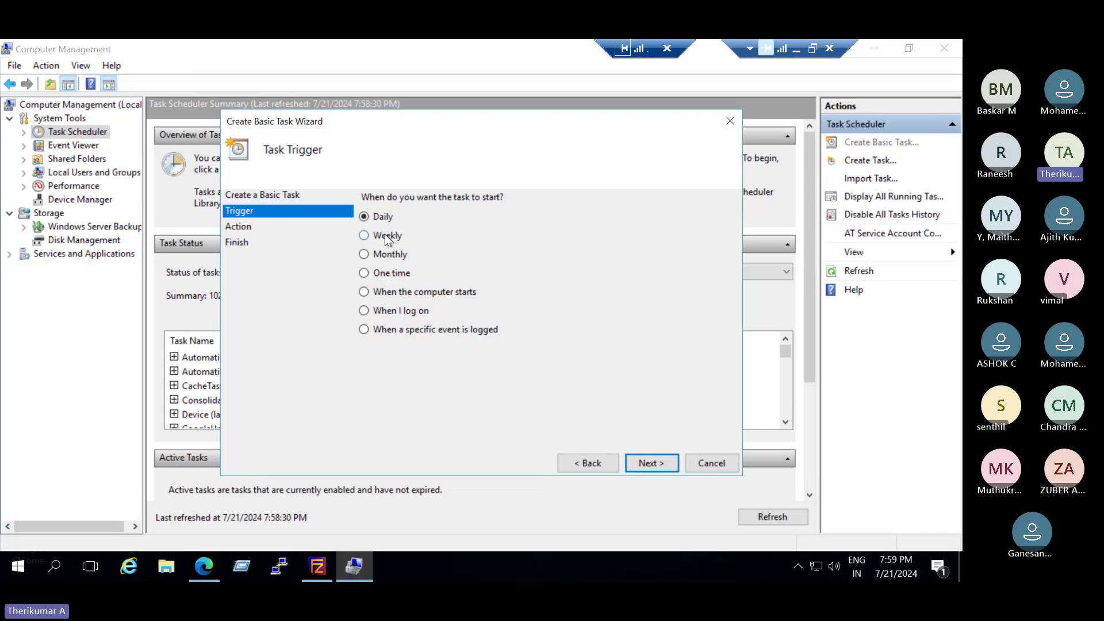
Set the task trigger to Weekly and continue to the schedule settings
click(387, 278)
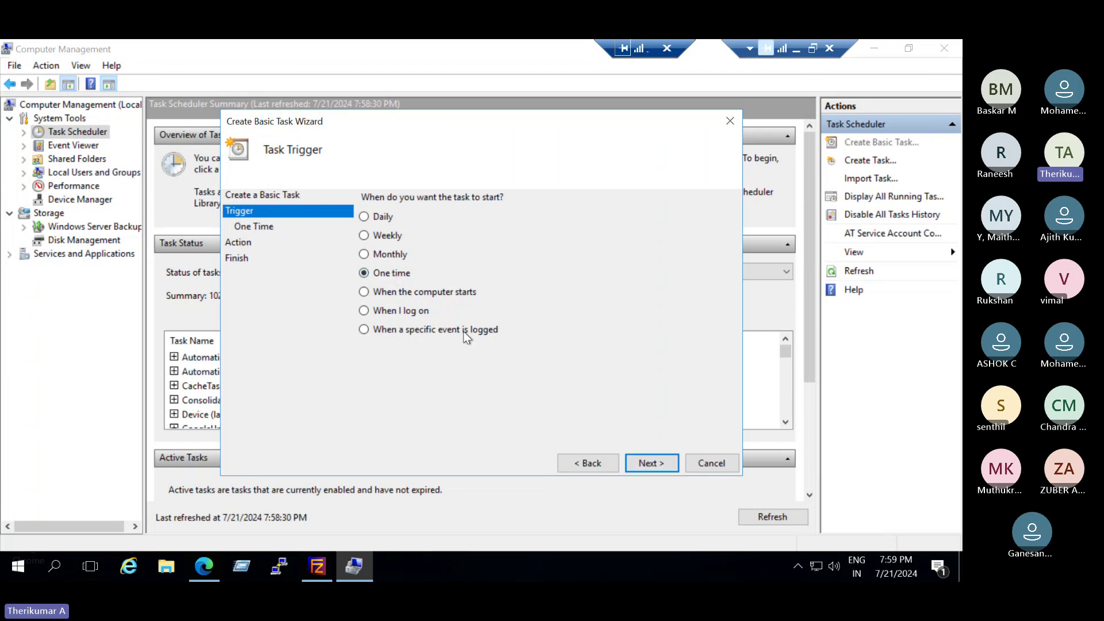
click(396, 237)
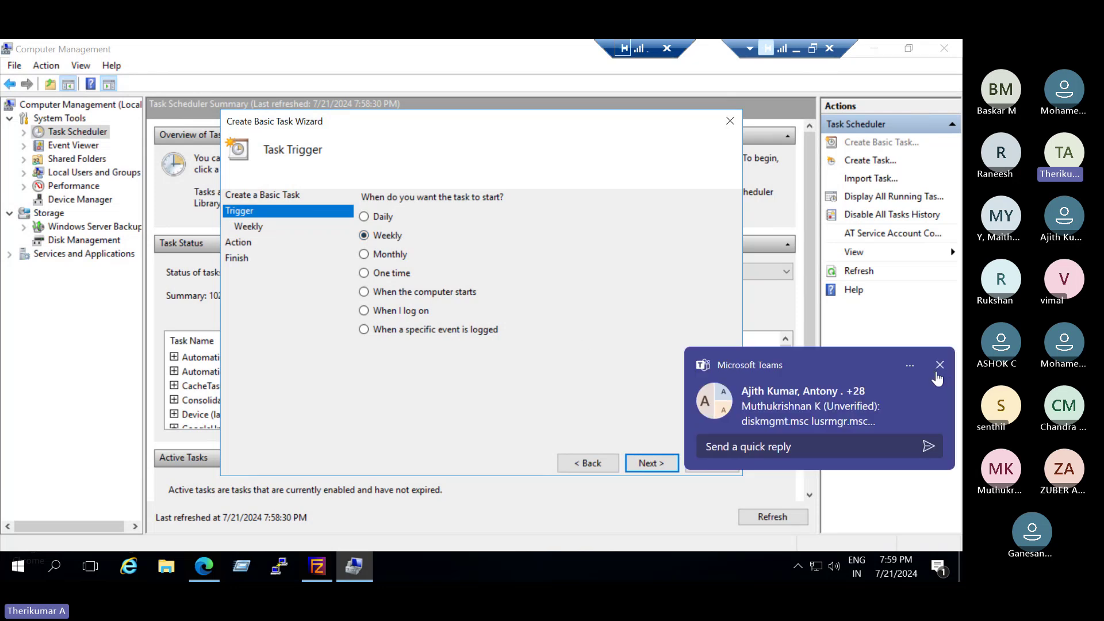
click(938, 366)
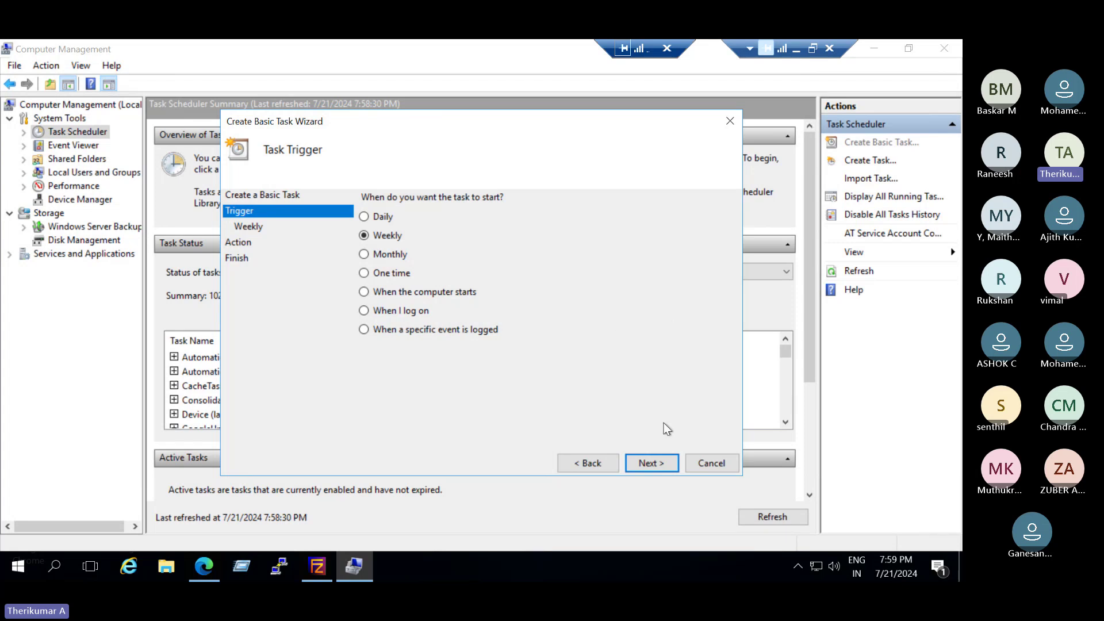
click(652, 463)
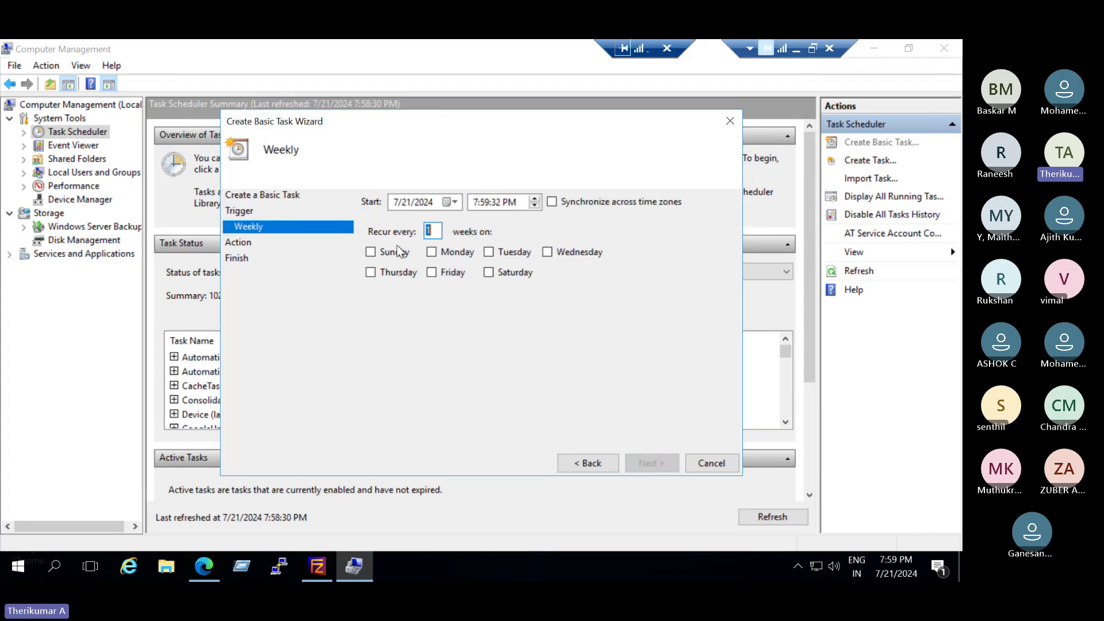
Set the weekly schedule to start on 7/21/2024 at 10:00:32 PM
click(454, 202)
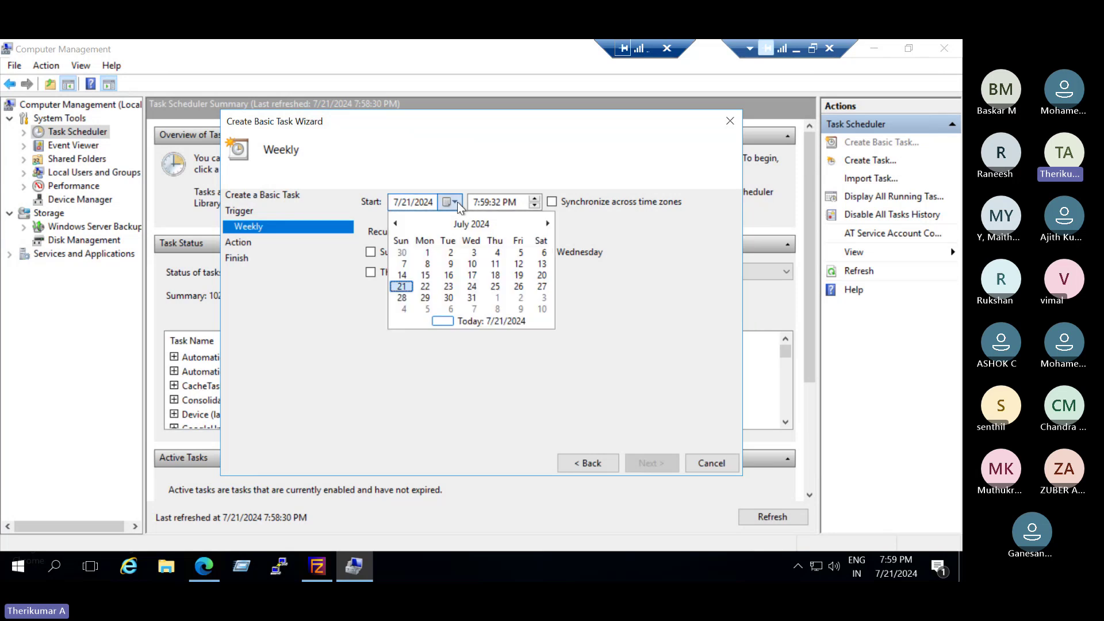
click(402, 286)
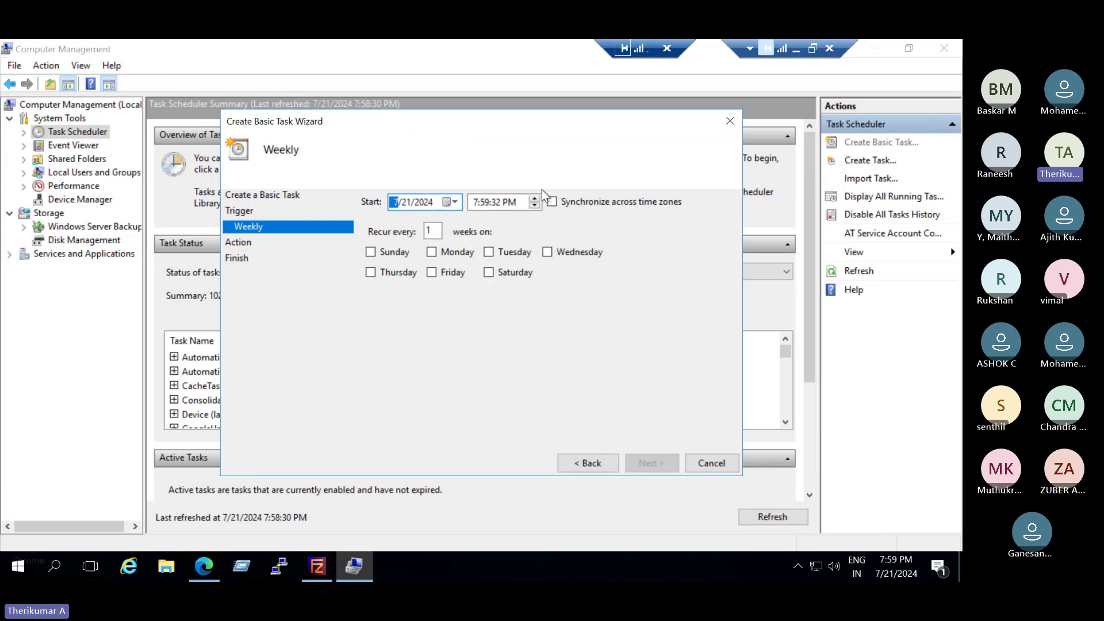
click(477, 204)
click(535, 198)
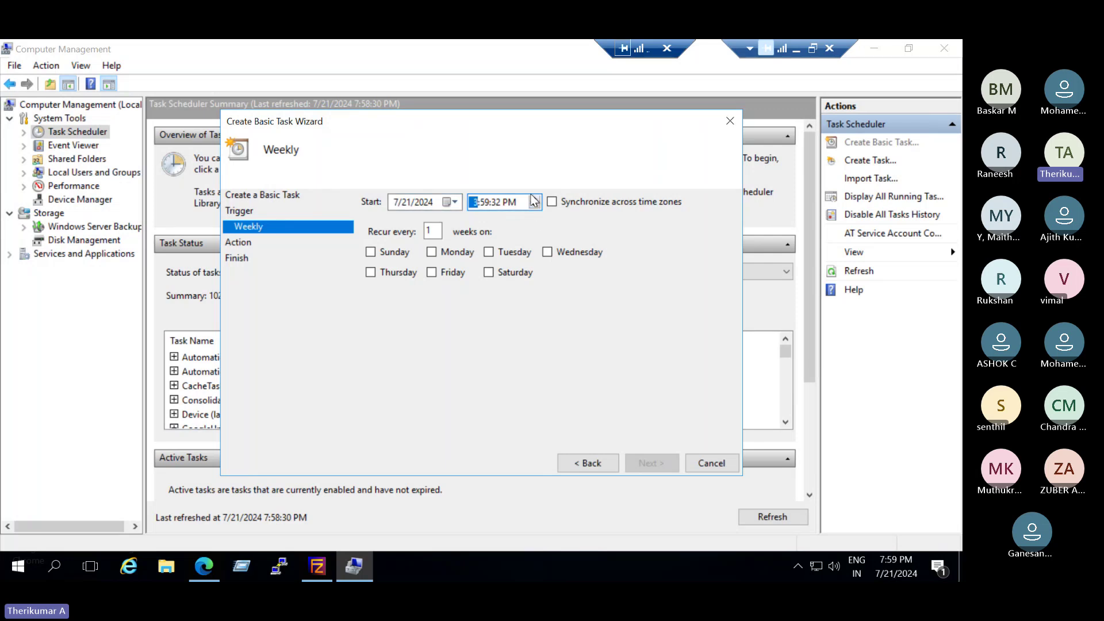
click(536, 208)
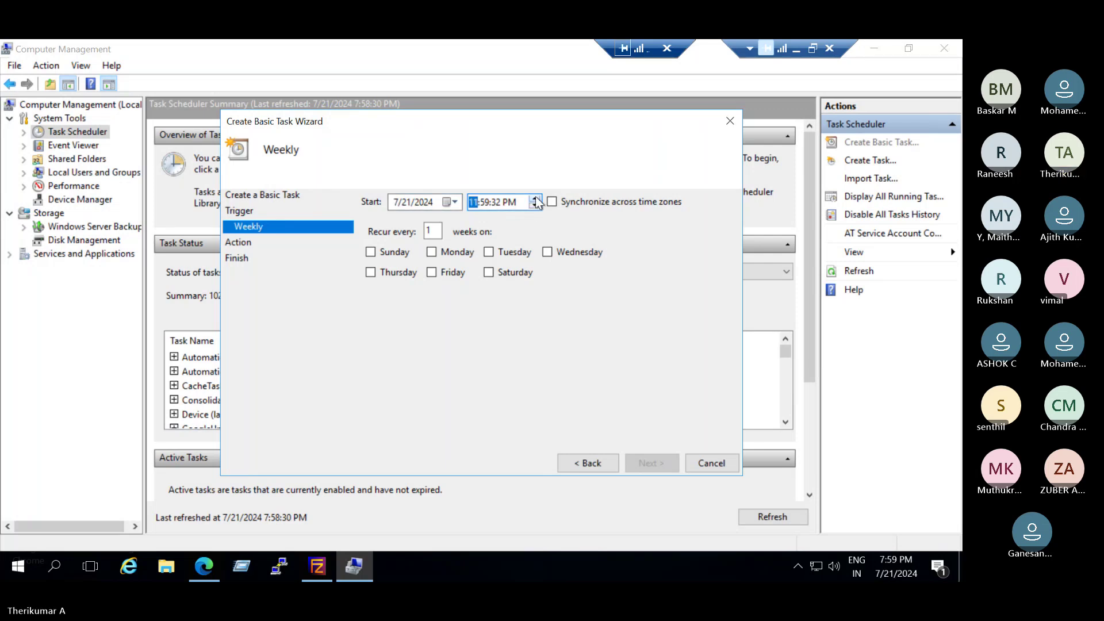
click(535, 207)
click(536, 208)
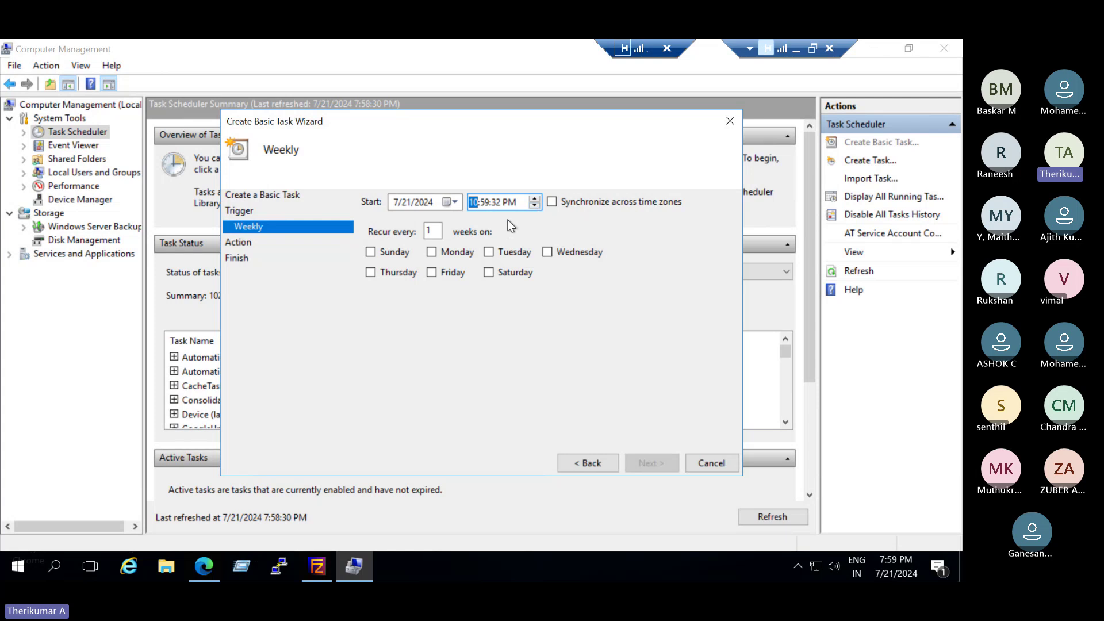
click(489, 202)
Make the task recur every 1 week on Sunday and continue to the action settings
click(449, 232)
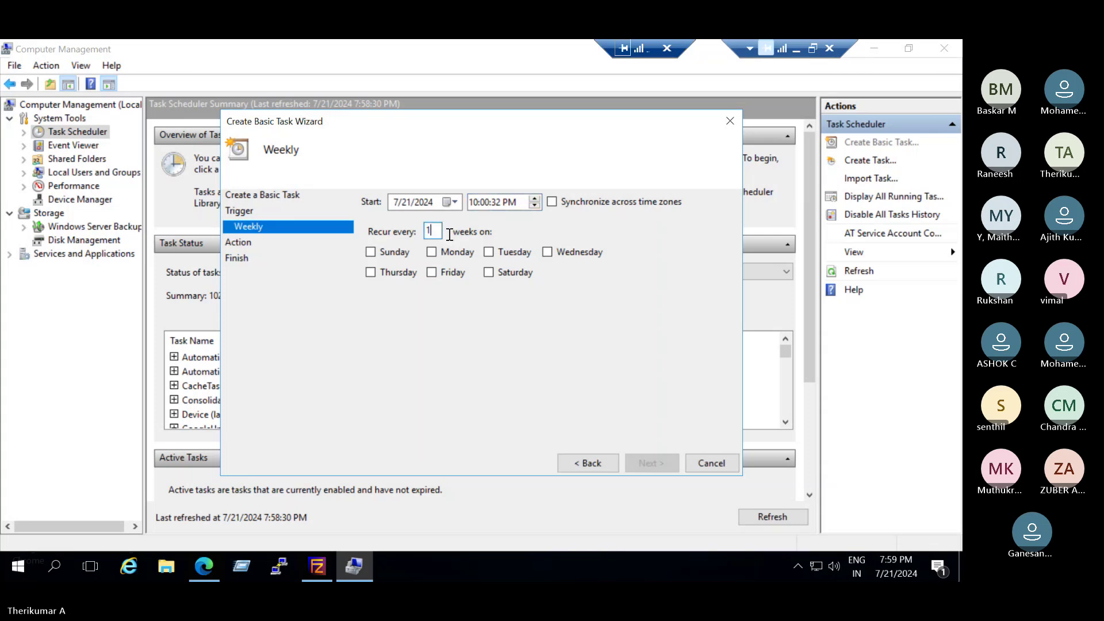
click(371, 252)
click(371, 252)
click(370, 253)
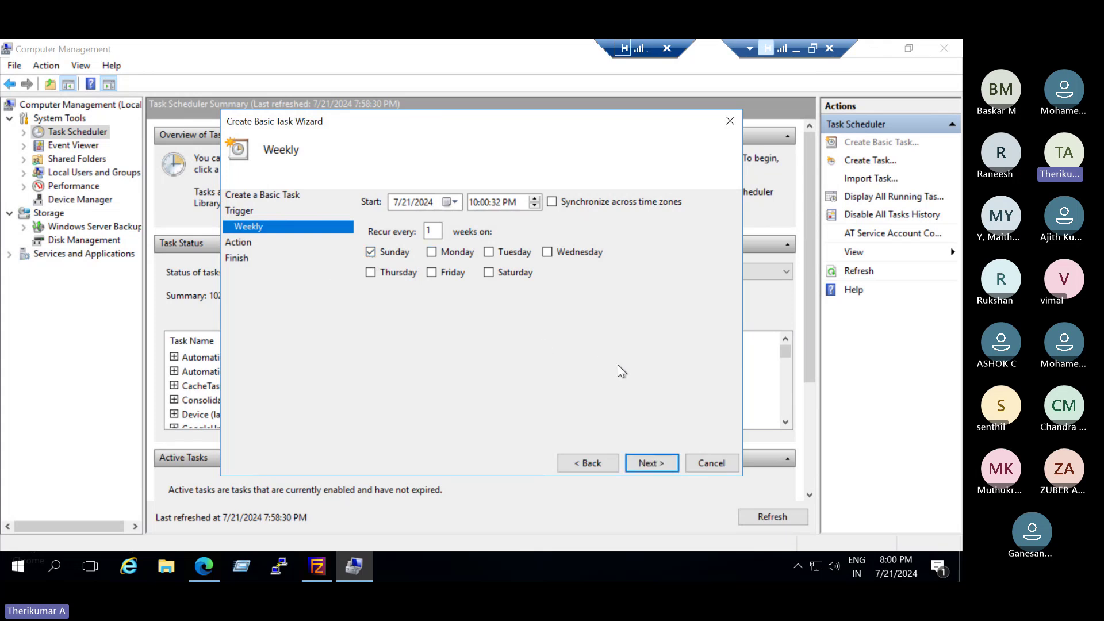
click(650, 464)
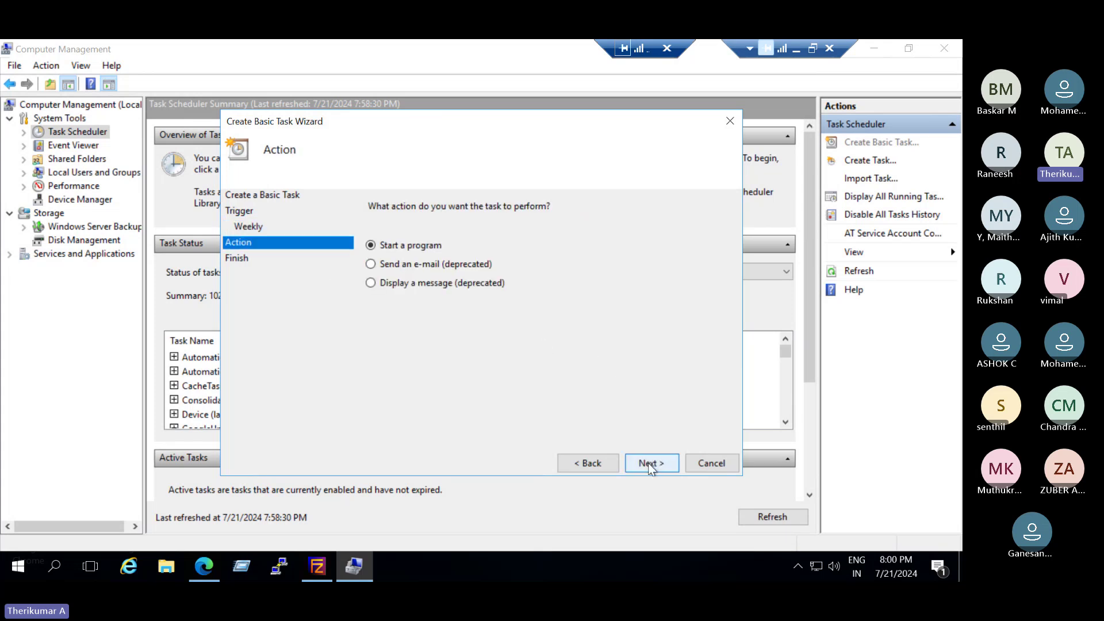
Choose Start a program as the task's action and continue to its program settings
click(394, 264)
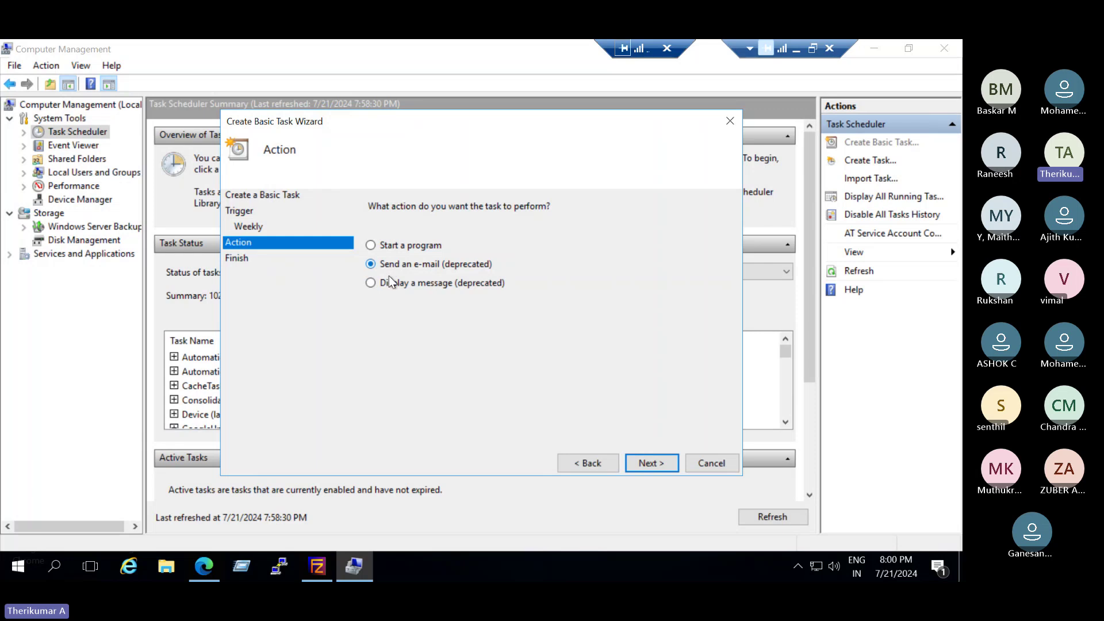
key(Up)
click(651, 463)
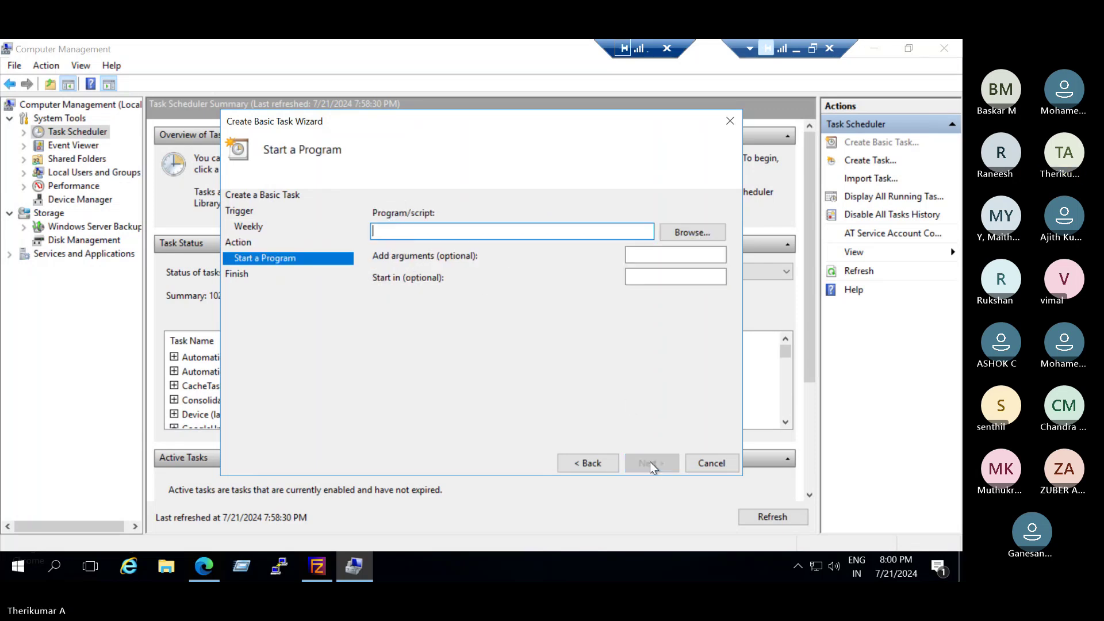
Browse the System32 folder for a program or script, and cancel without choosing a file
click(684, 234)
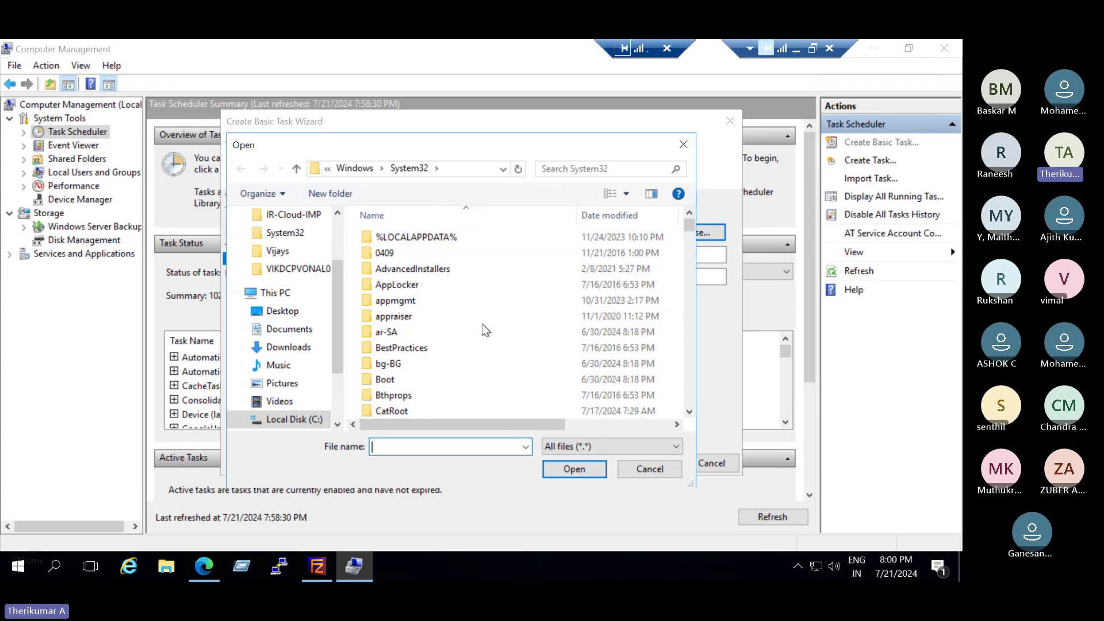
click(651, 478)
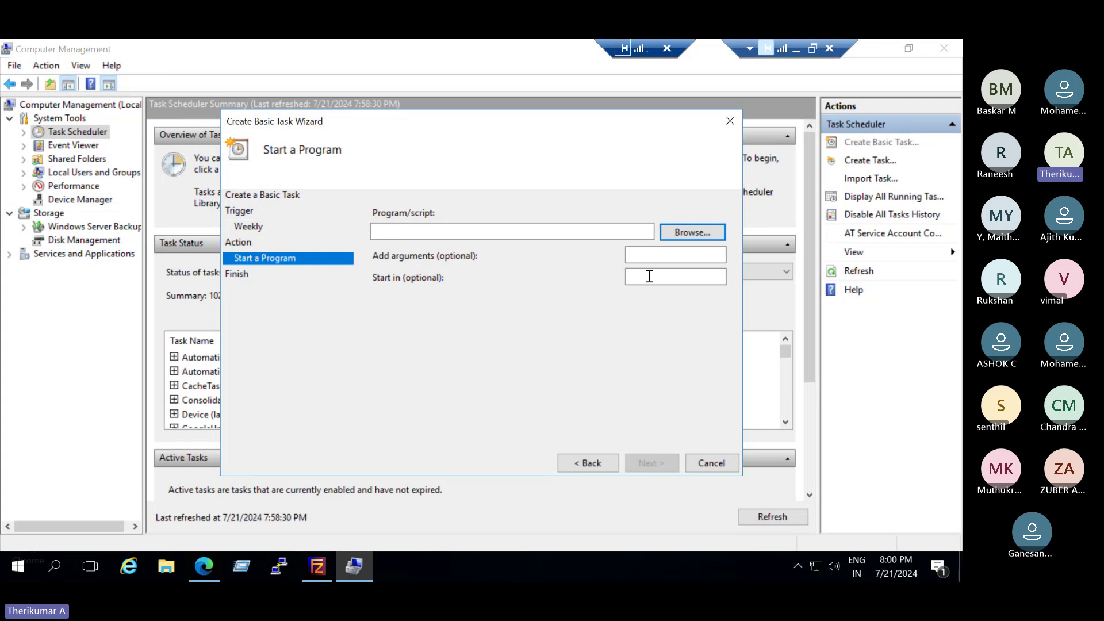
click(649, 277)
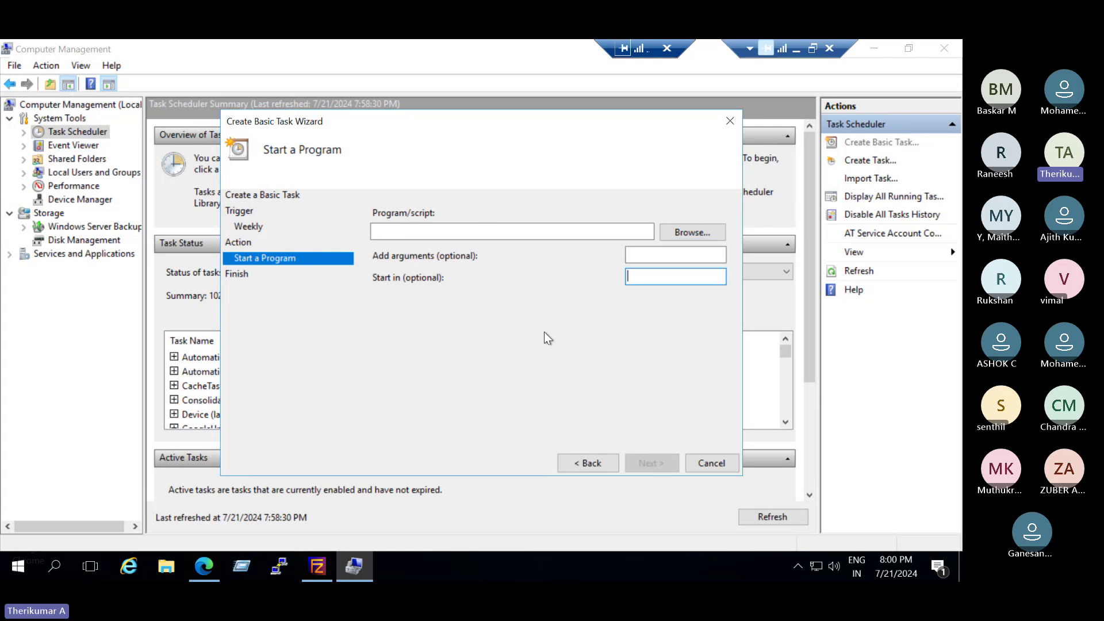
Cancel the basic task wizard without creating the task and view the Event Viewer overview and summary
click(711, 464)
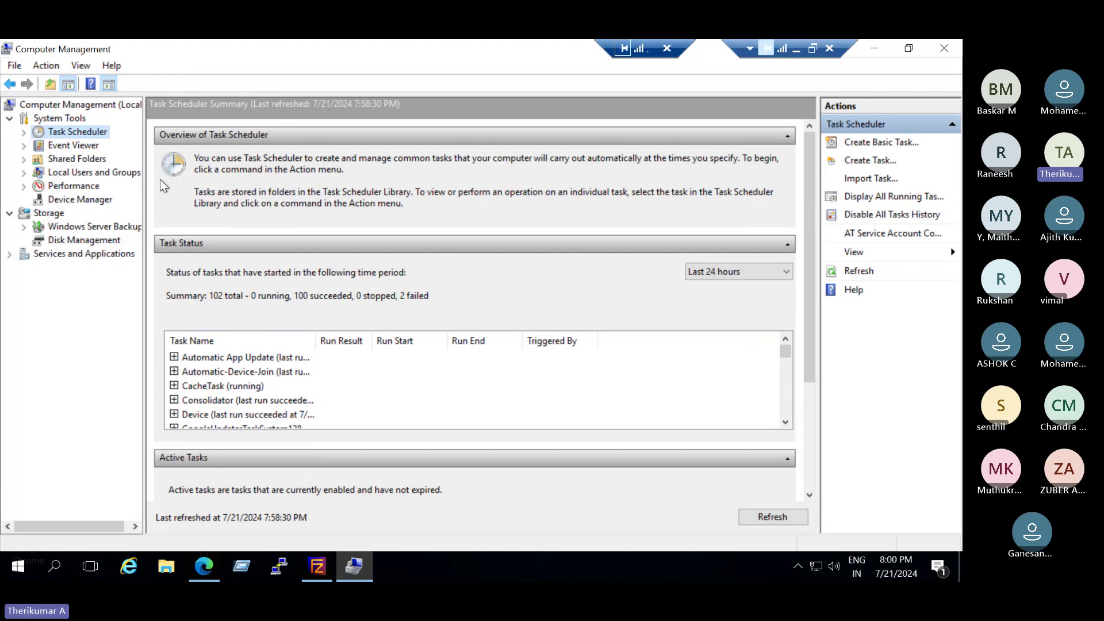
click(86, 148)
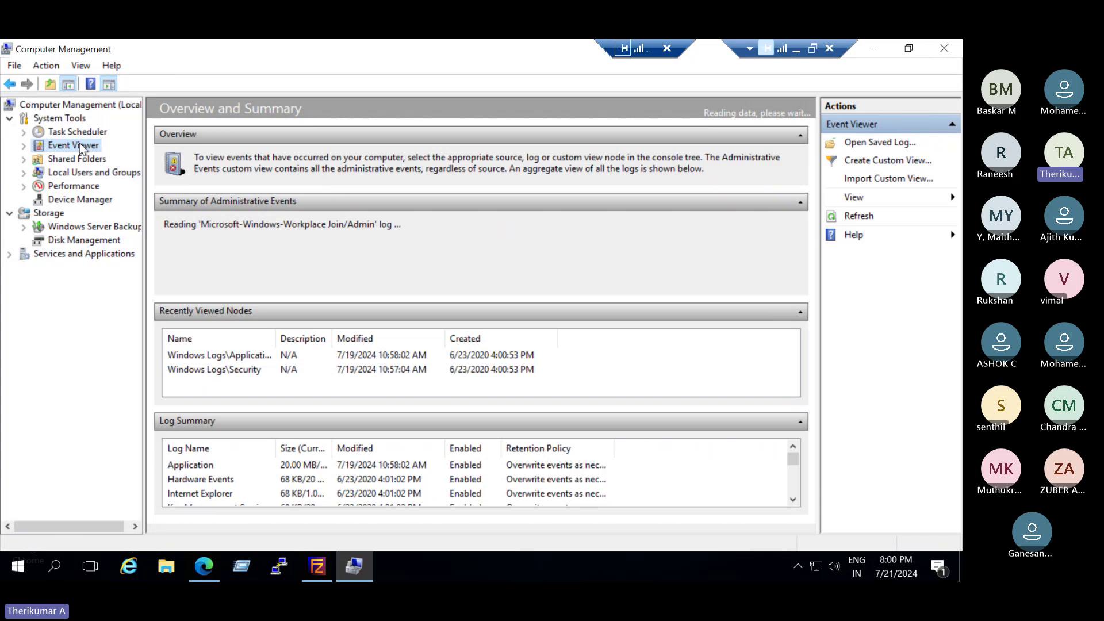
right_click(81, 146)
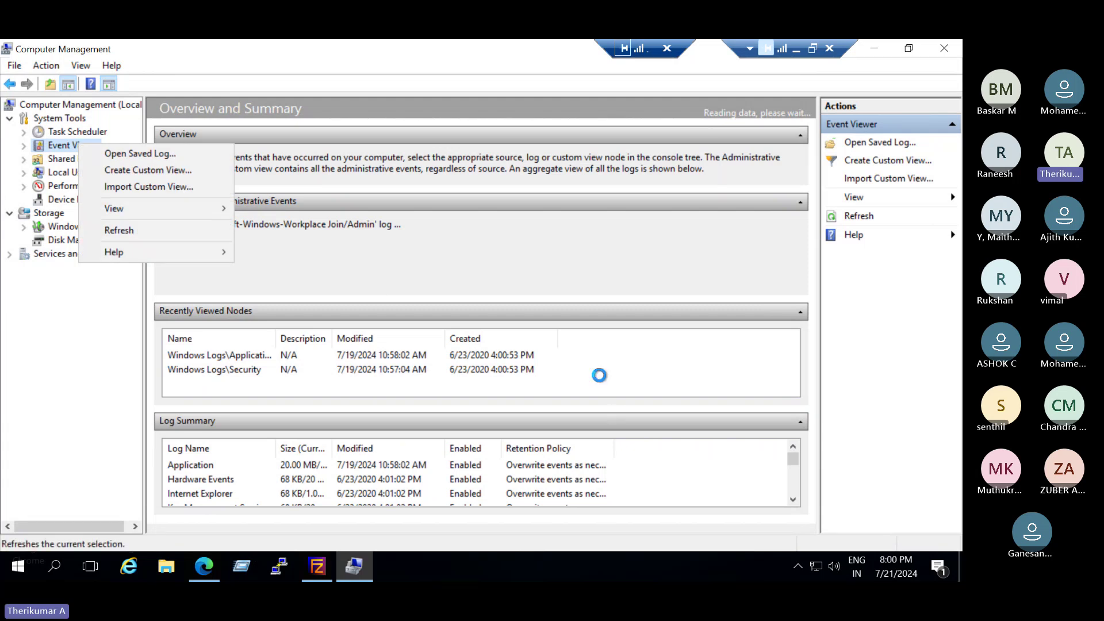
click(599, 375)
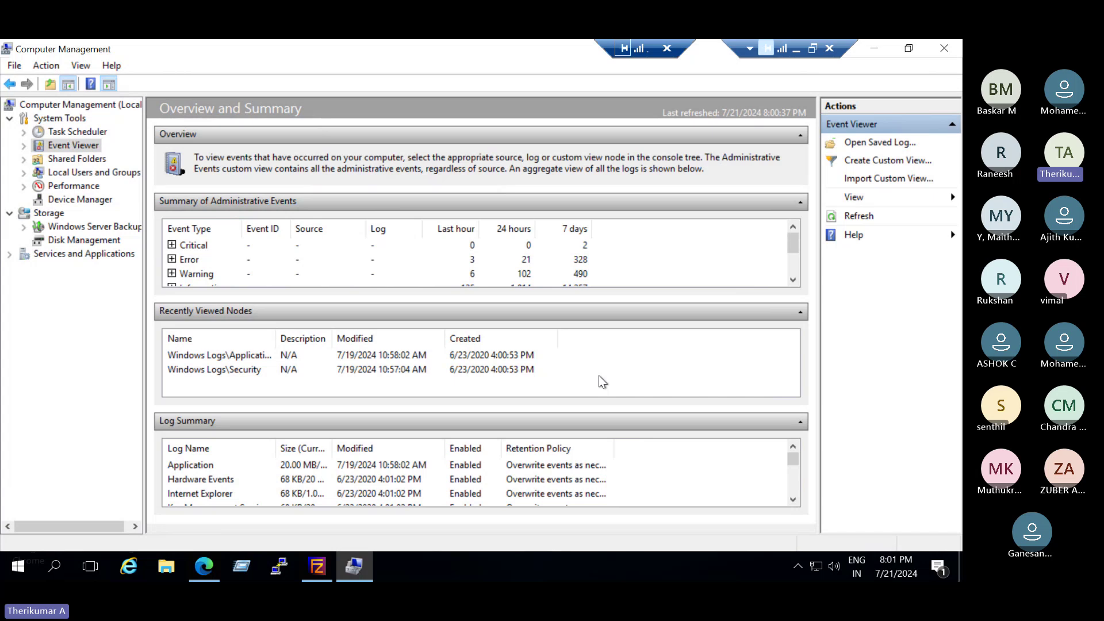
Look through the Shares, Sessions and Open Files lists under Shared Folders
click(78, 158)
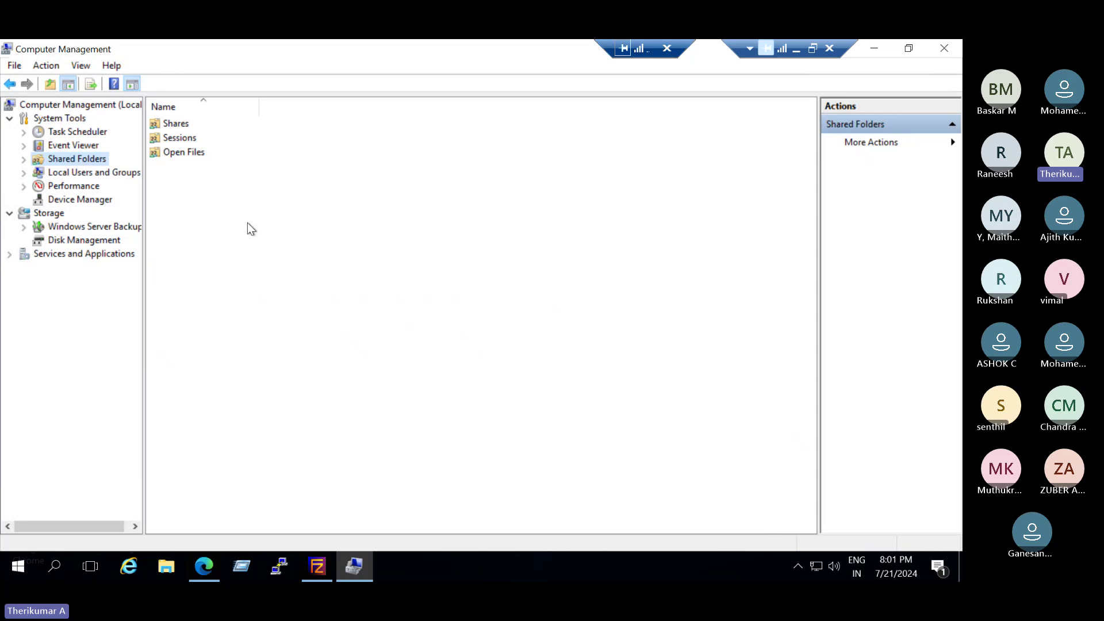
click(185, 124)
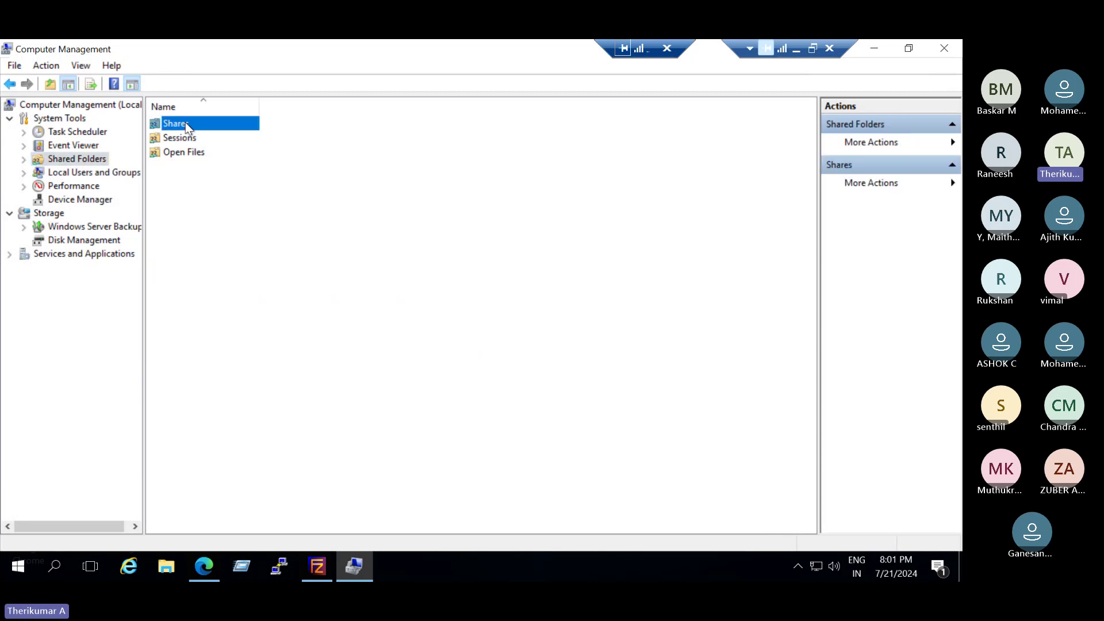
double_click(185, 124)
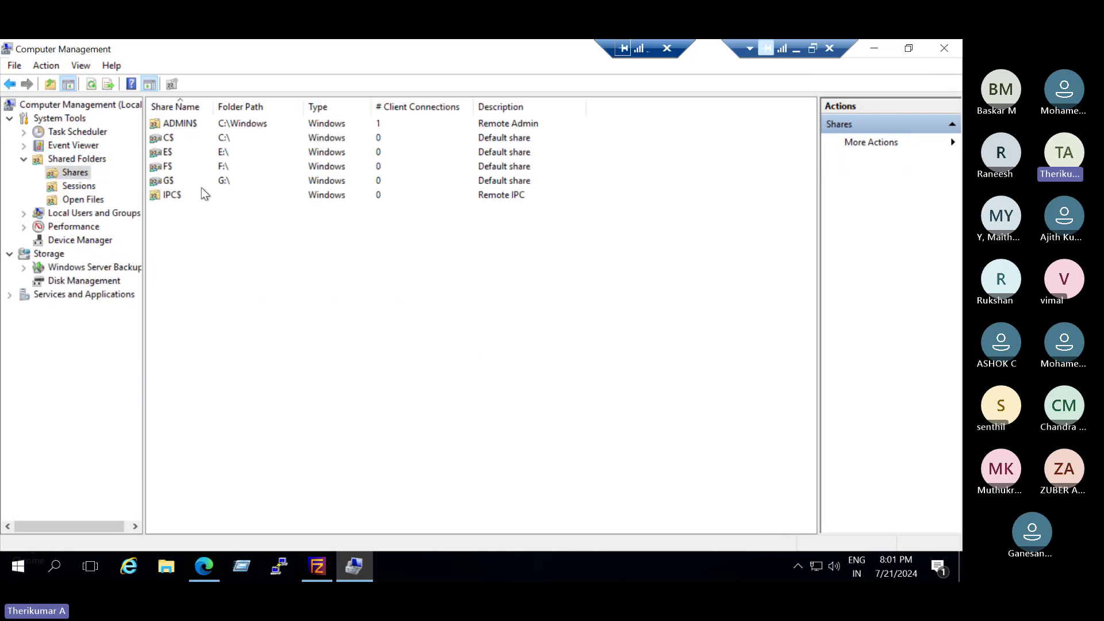
click(78, 187)
click(82, 199)
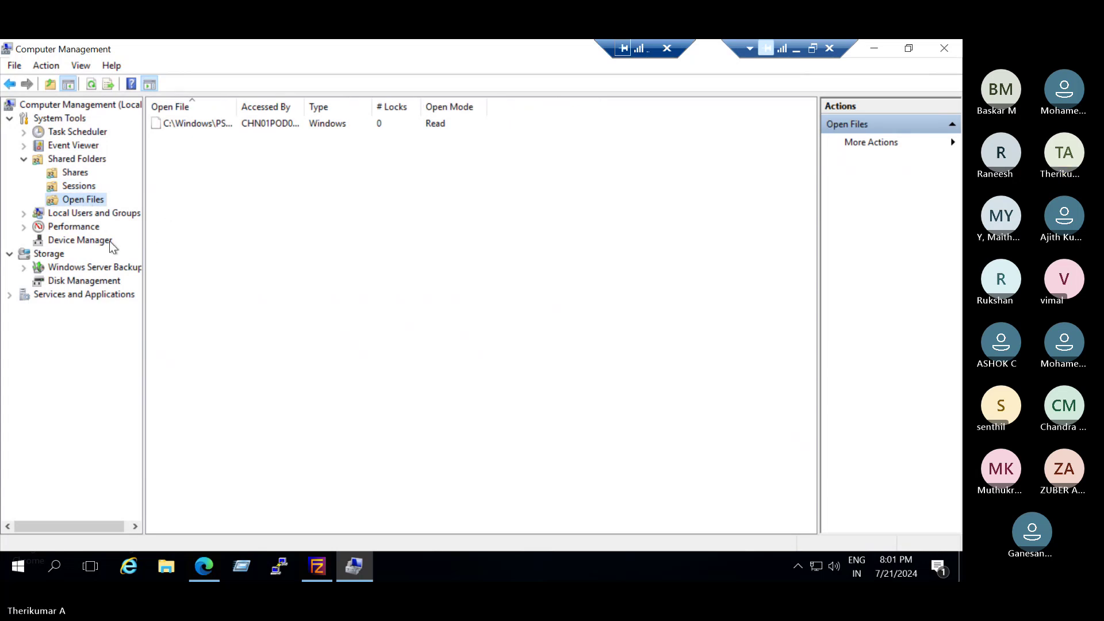
Expand Local Users and Groups, view its Users and Groups lists, and narrow the Name column of the Users list
click(91, 214)
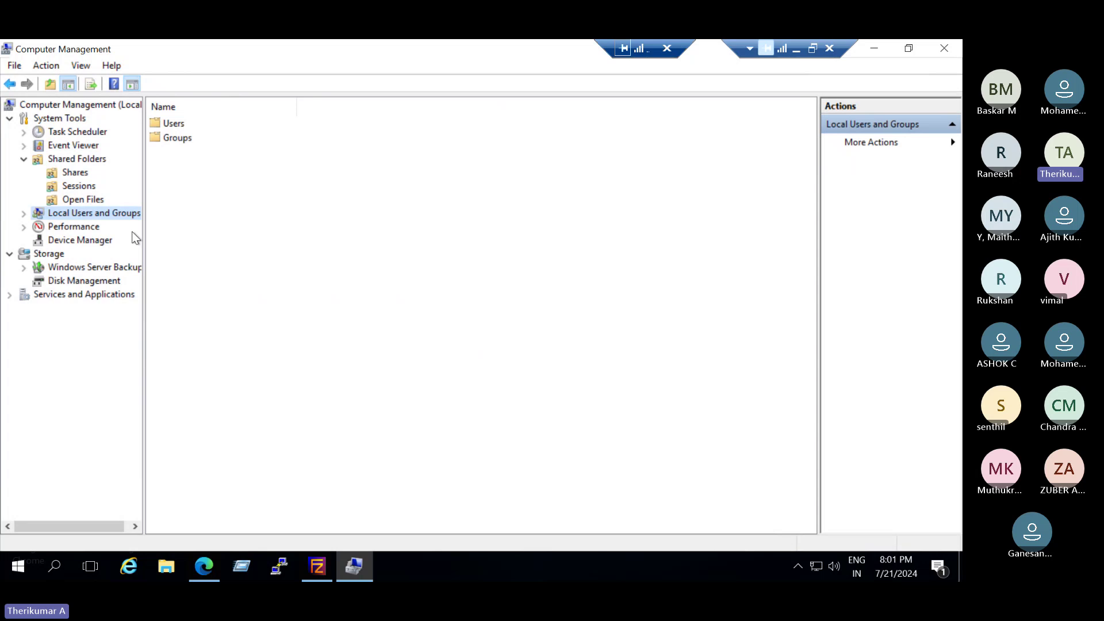
double_click(99, 214)
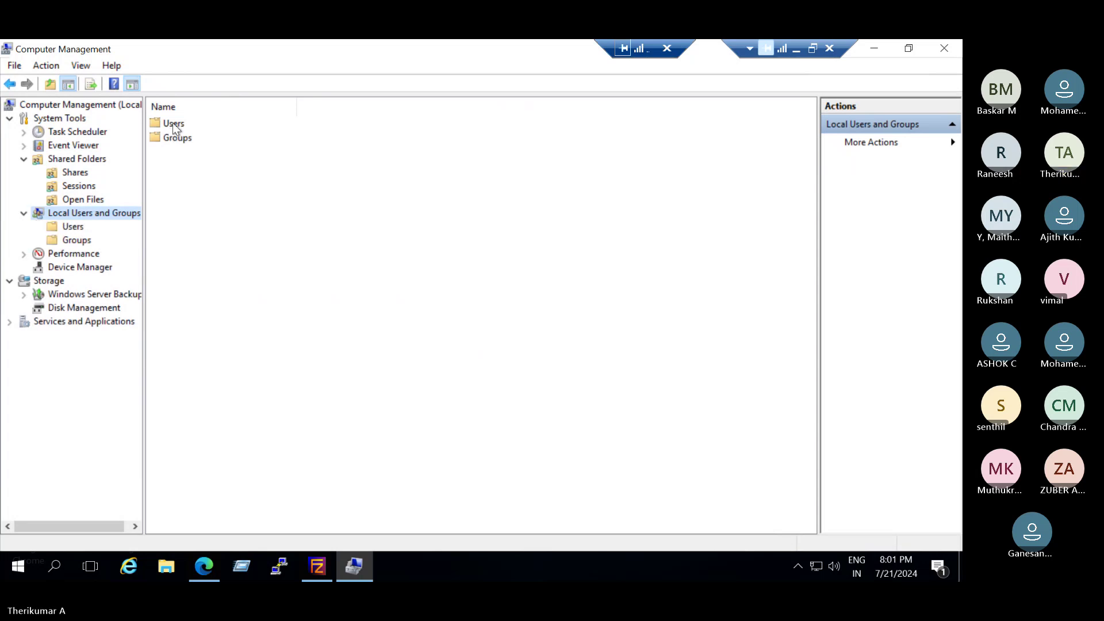
click(75, 227)
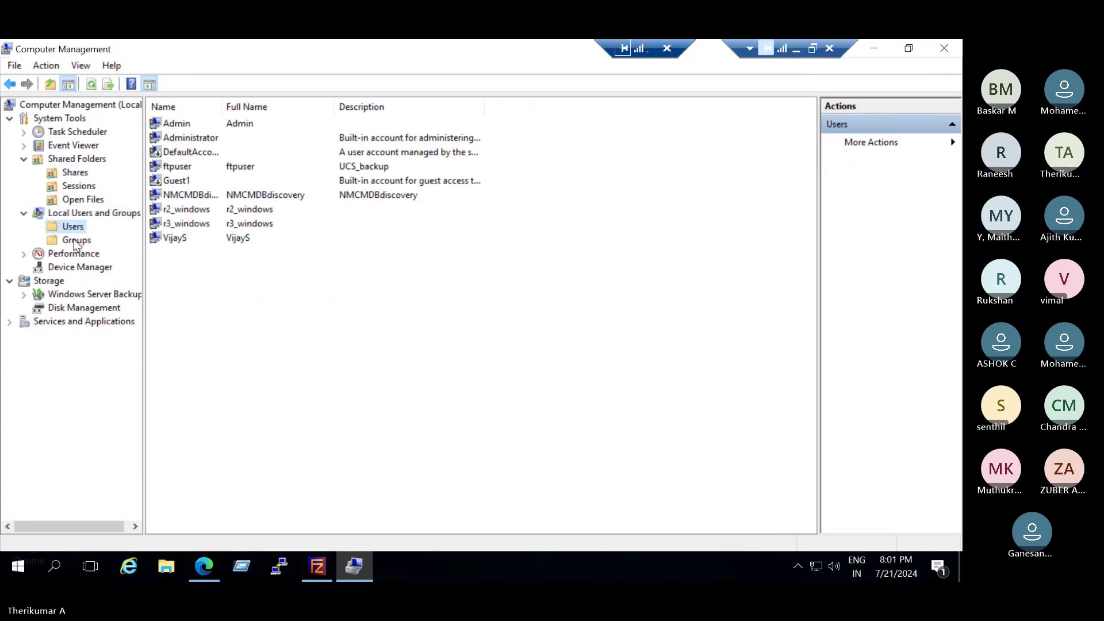
click(77, 242)
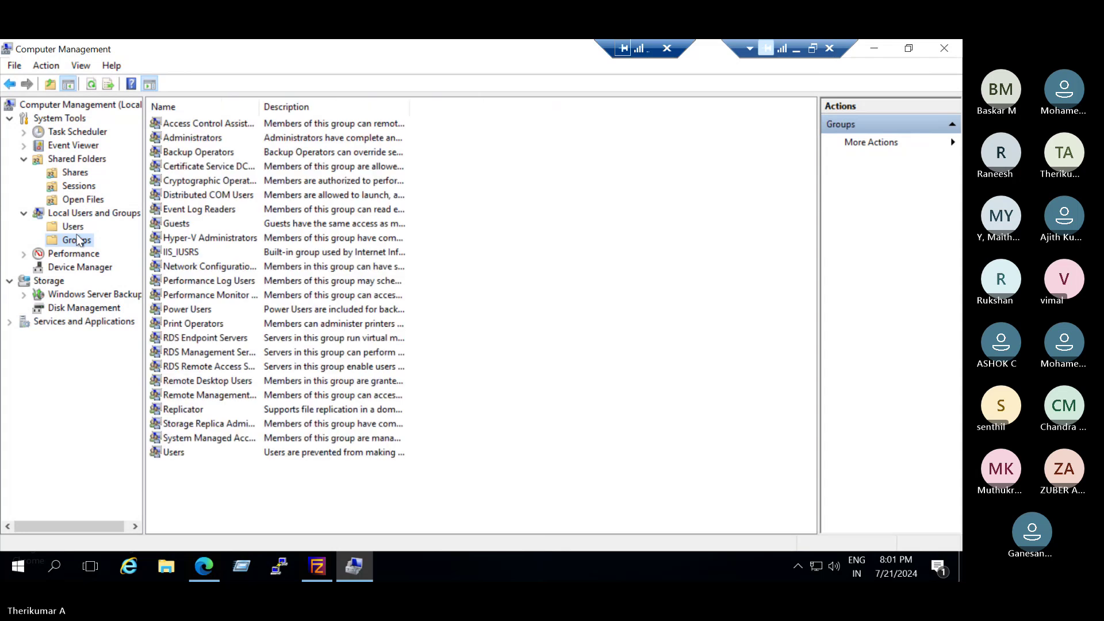
click(73, 227)
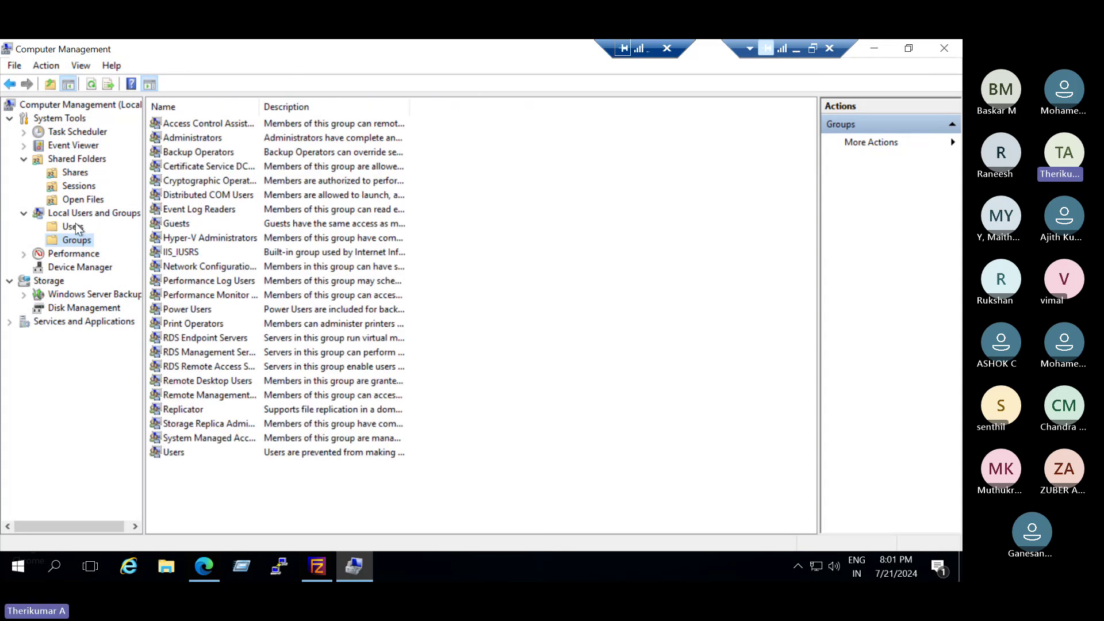
drag(225, 101, 194, 101)
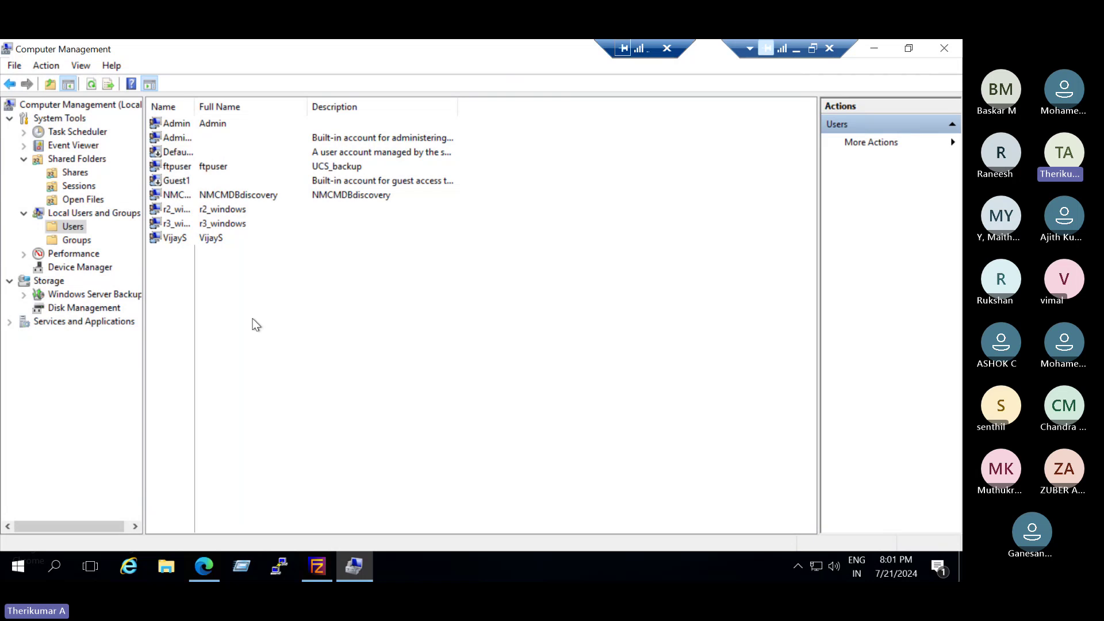
View the form for creating a new local user and close it without creating an account
right_click(80, 226)
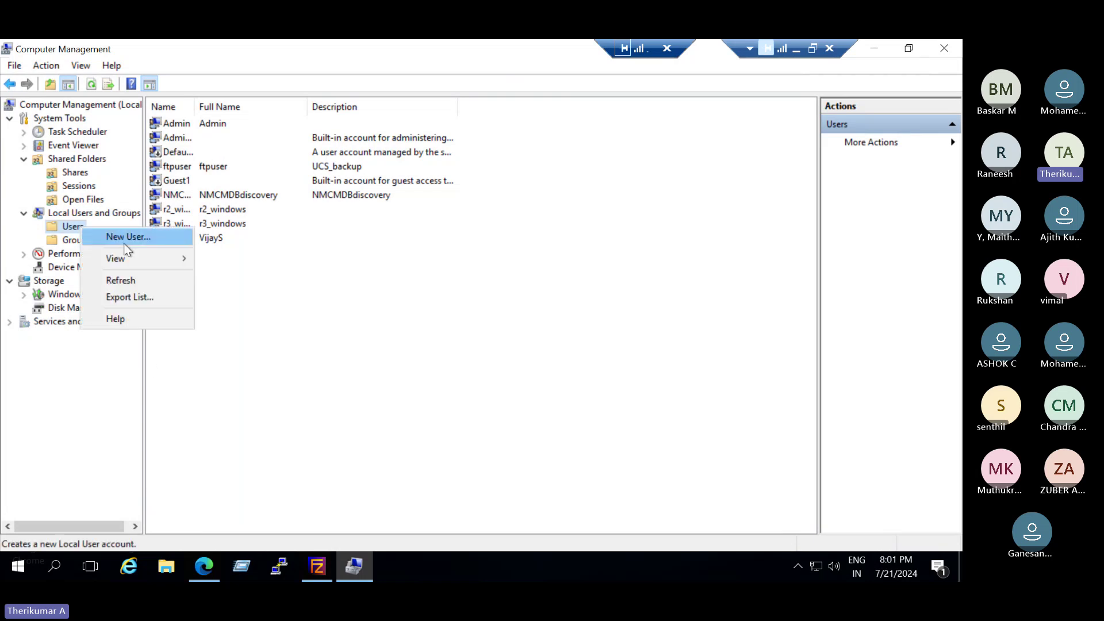
click(125, 244)
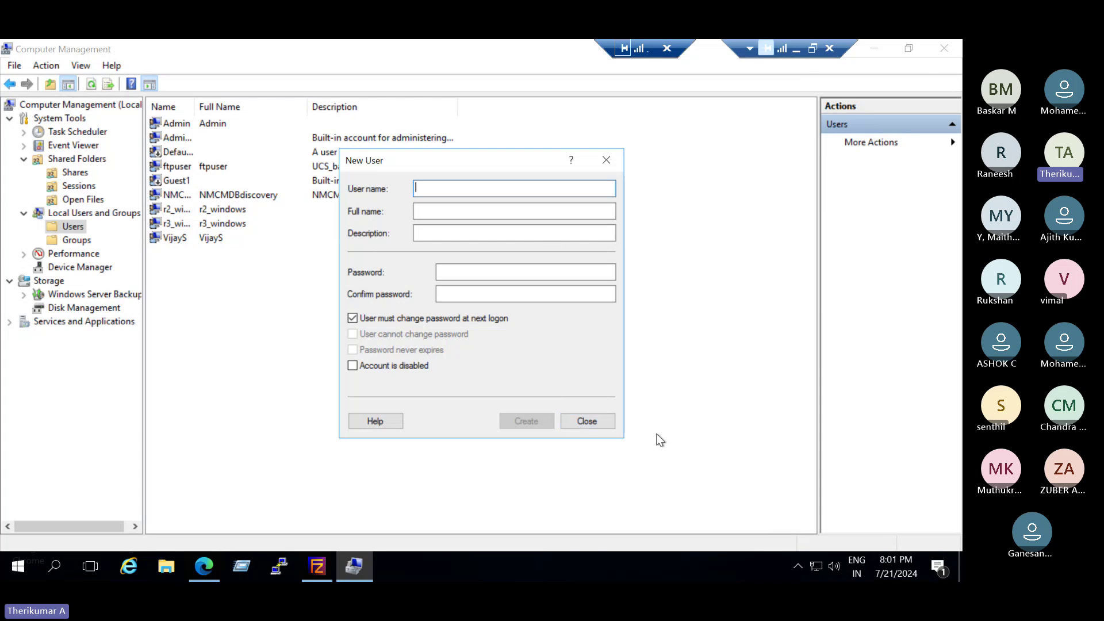
click(592, 421)
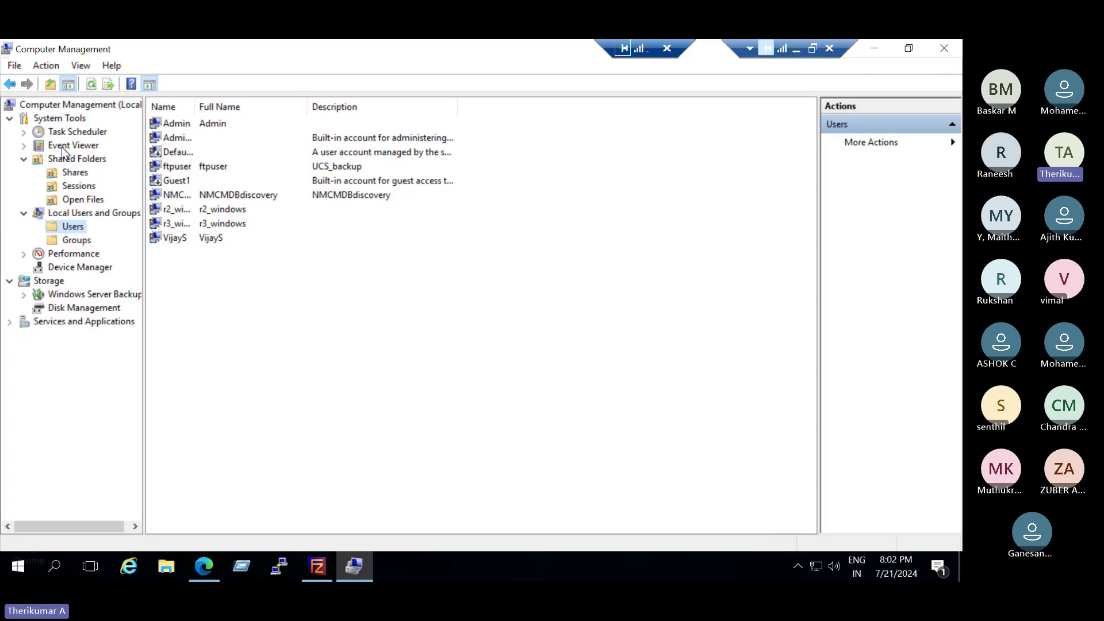
View the Performance overview, open Resource Monitor from it, and close Resource Monitor again
click(80, 269)
click(66, 254)
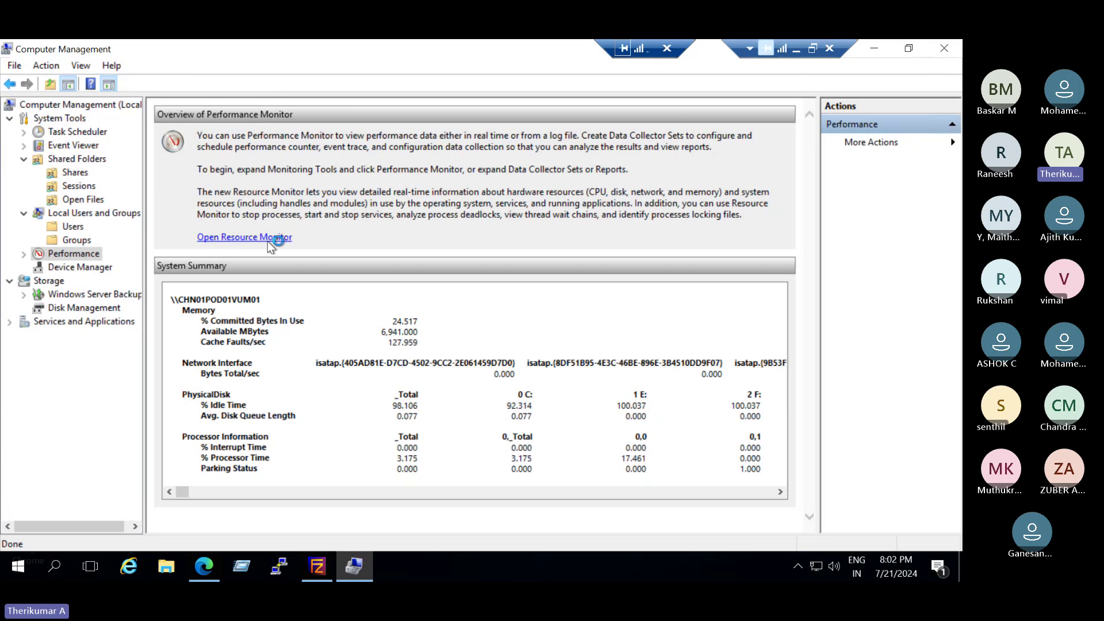
click(202, 238)
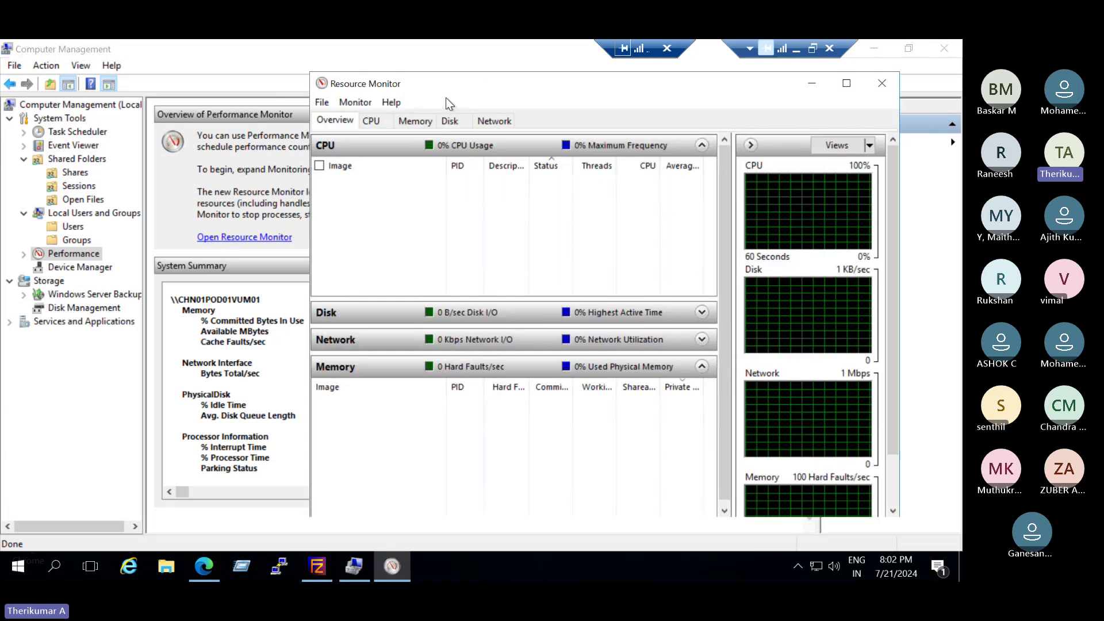
click(882, 83)
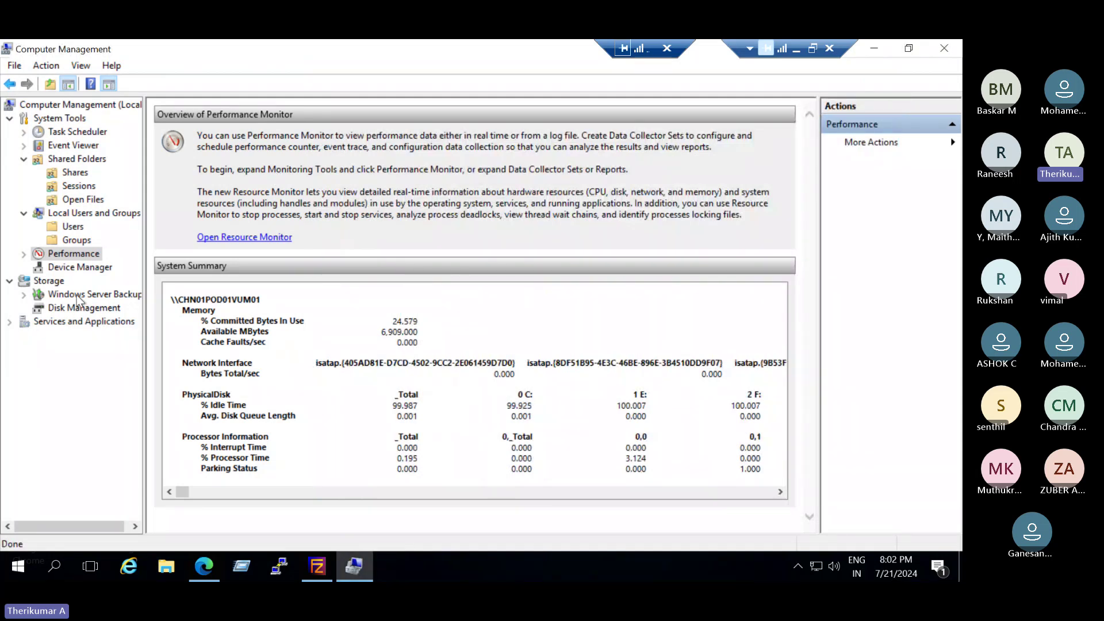
Open Device Manager, expand Audio inputs and outputs, and look at the Remote Audio device and the adapter categories
click(68, 271)
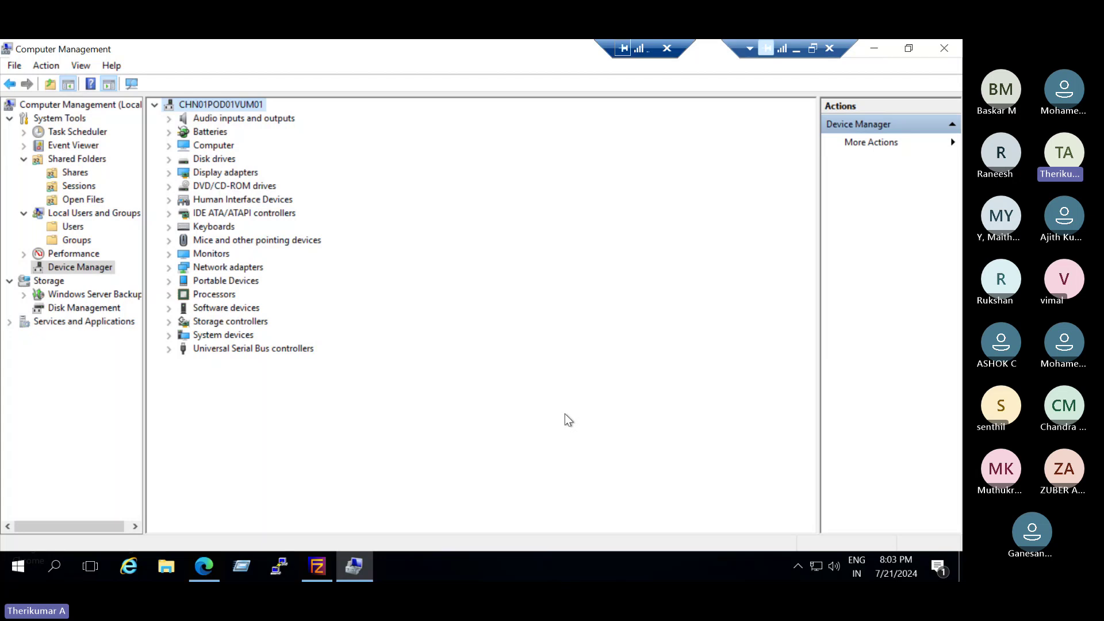
click(170, 120)
click(230, 135)
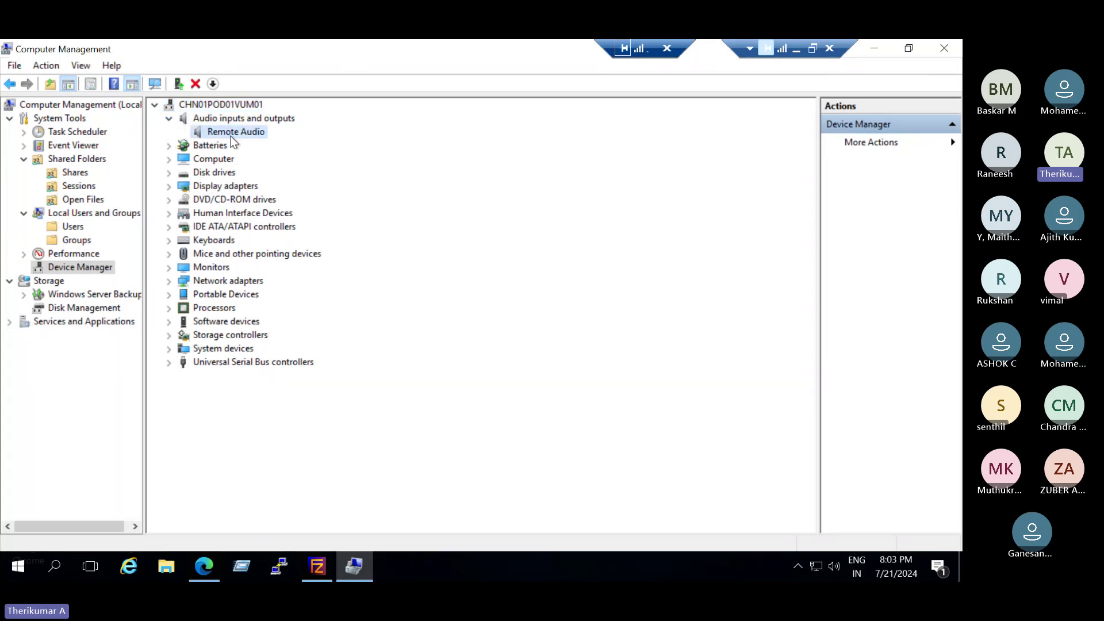
right_click(230, 136)
click(414, 286)
click(247, 281)
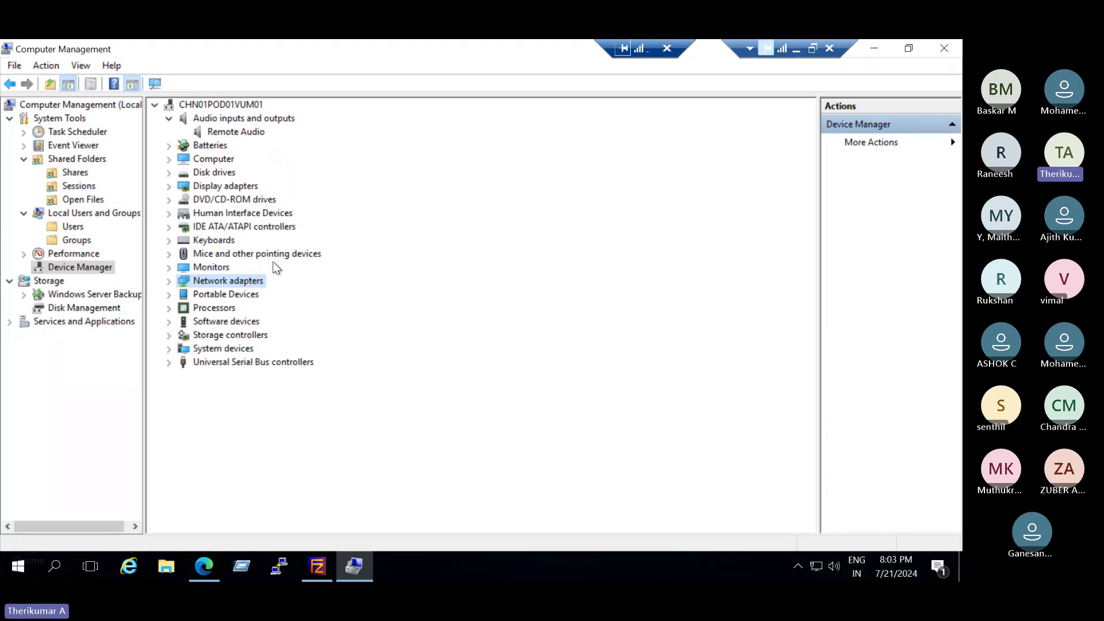
click(235, 180)
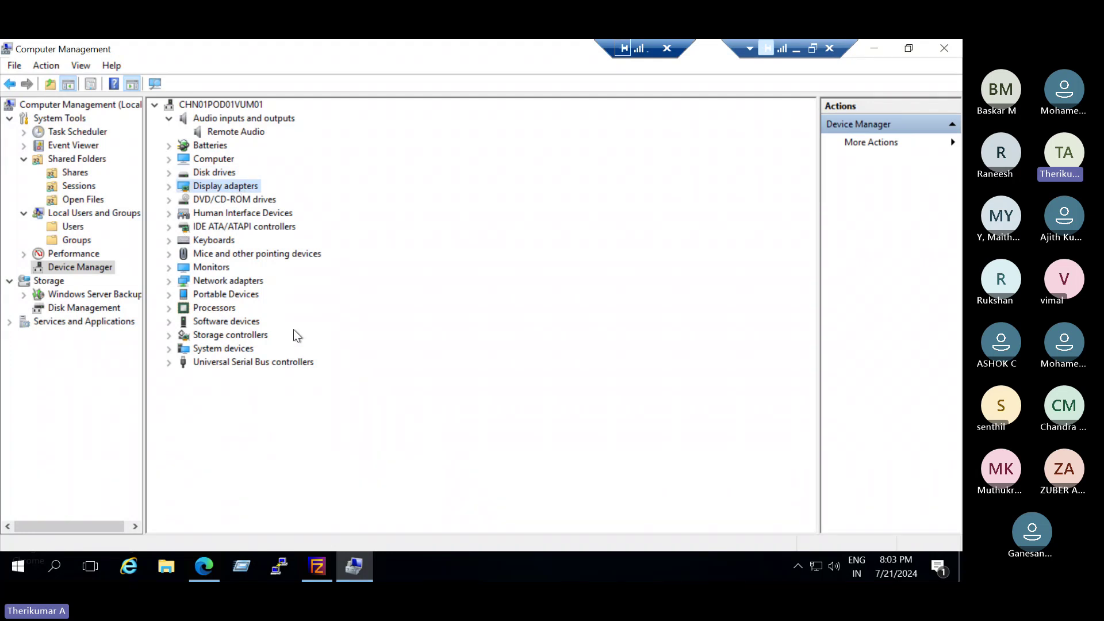
Expand the Network adapters category, view its properties, and close them without changes
click(171, 278)
right_click(233, 281)
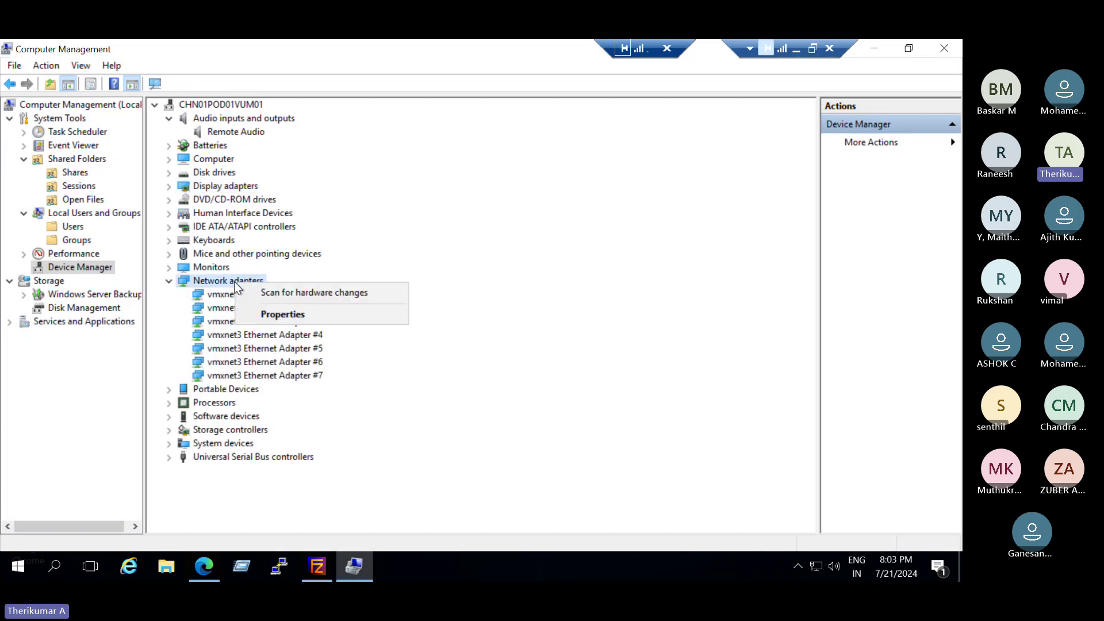
click(277, 313)
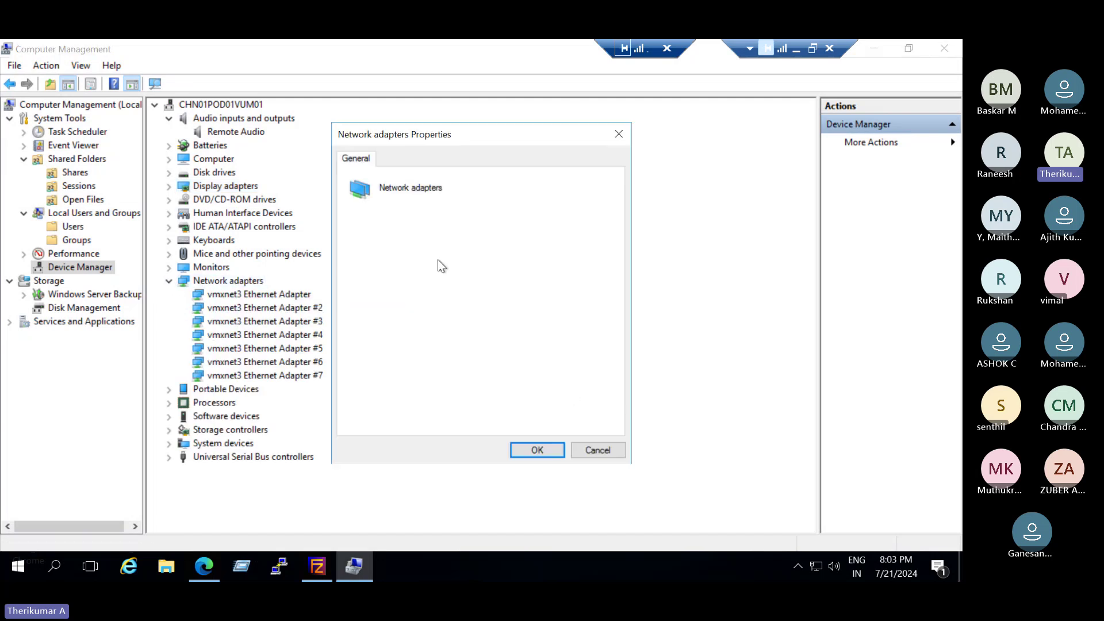
click(601, 449)
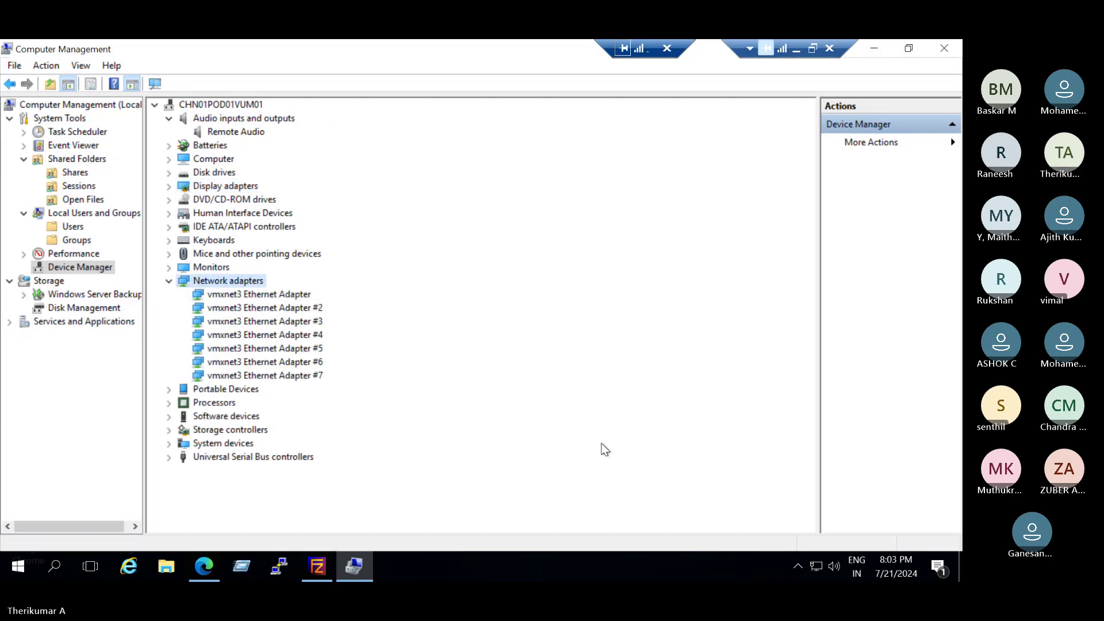
Examine the advanced settings and driver version in the properties of vmxnet3 Ethernet Adapter #2, and close them without changes
click(284, 312)
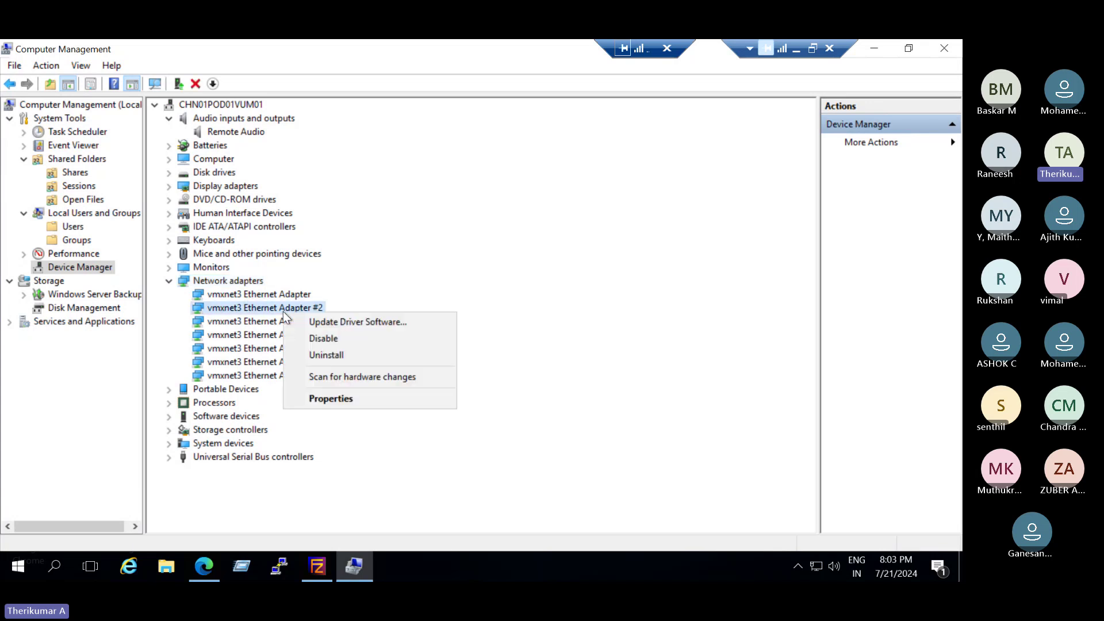
click(330, 399)
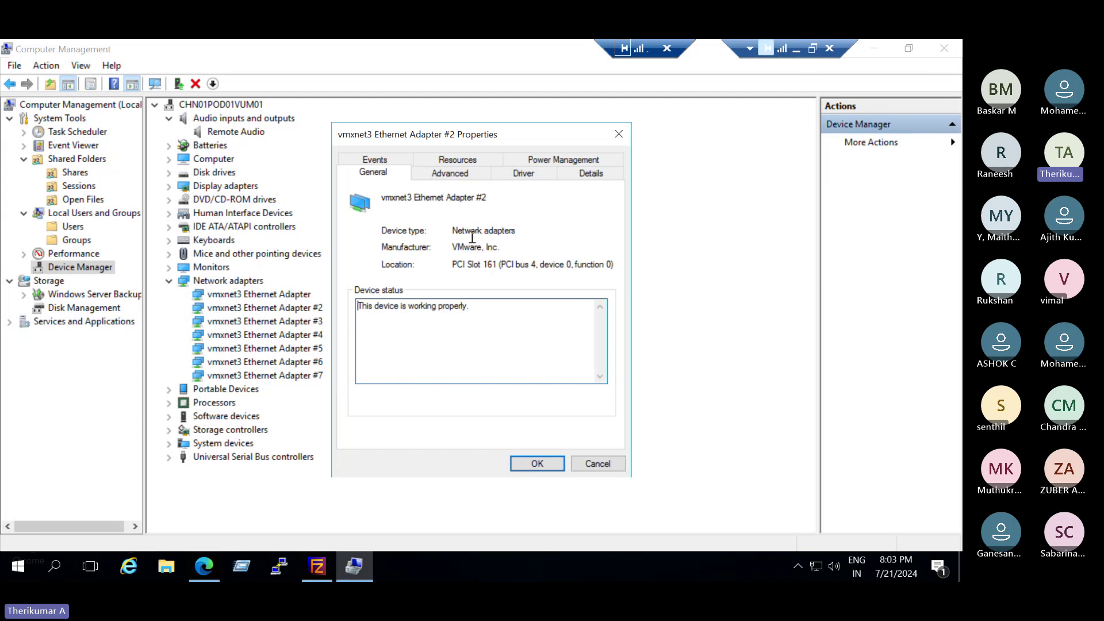
click(450, 173)
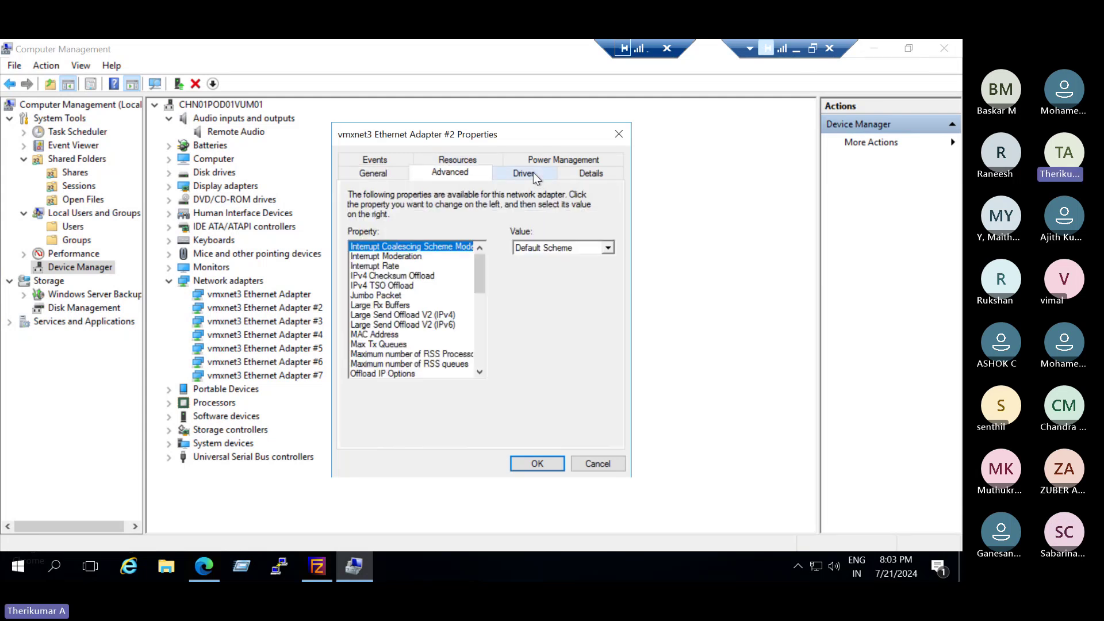
click(533, 172)
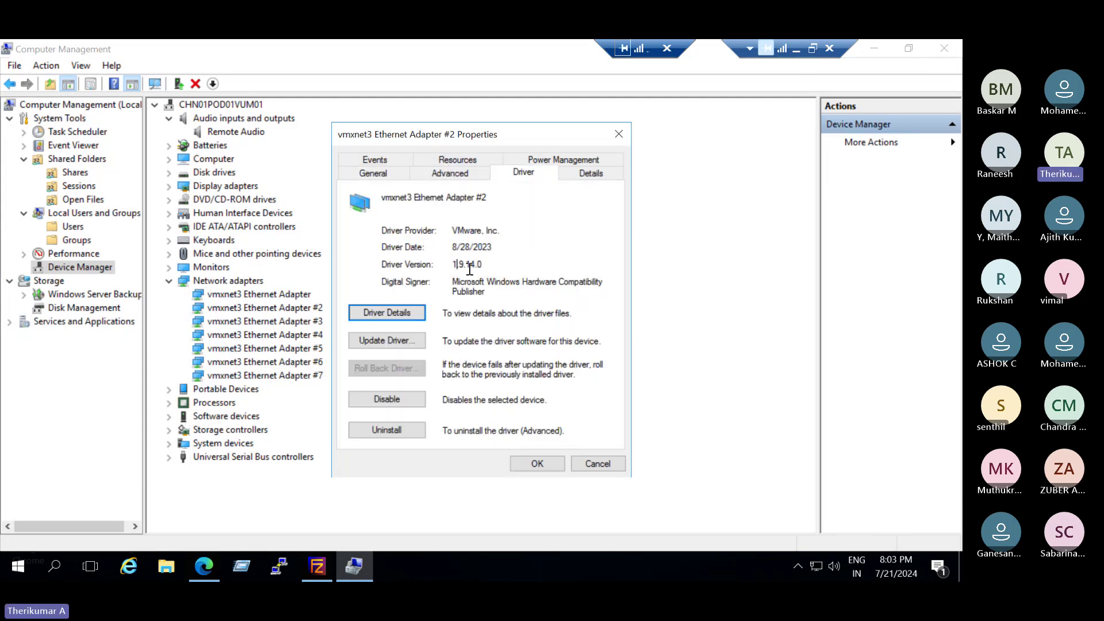
drag(456, 265, 483, 265)
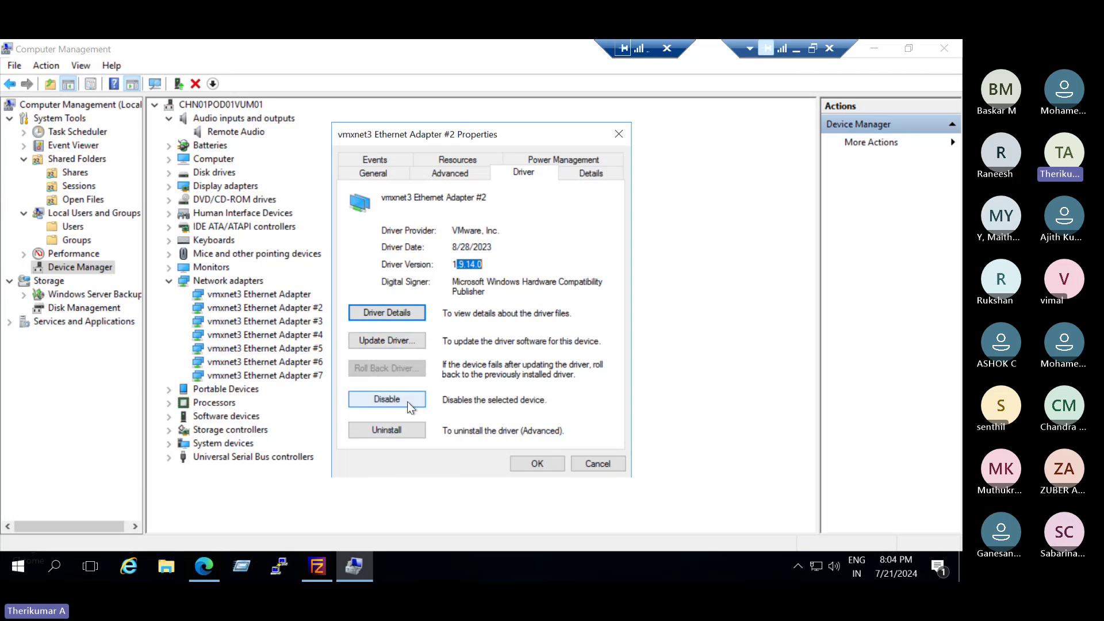
click(494, 268)
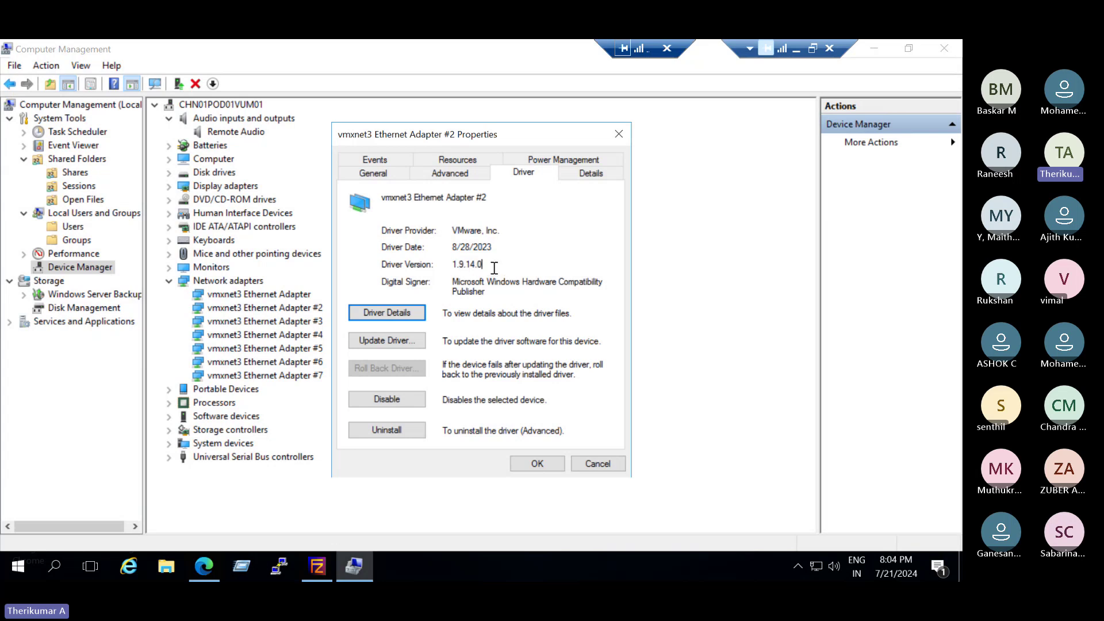
drag(494, 268, 401, 364)
click(602, 468)
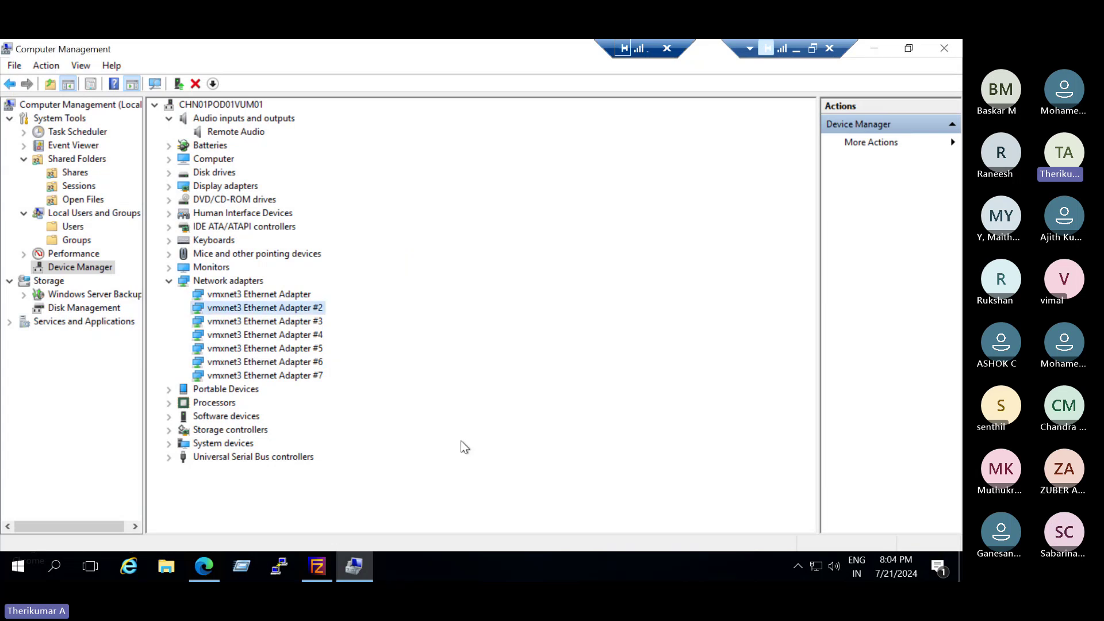
Briefly expand the Processors category, and collapse it and Audio inputs and outputs in the device list
click(173, 405)
click(172, 405)
click(173, 119)
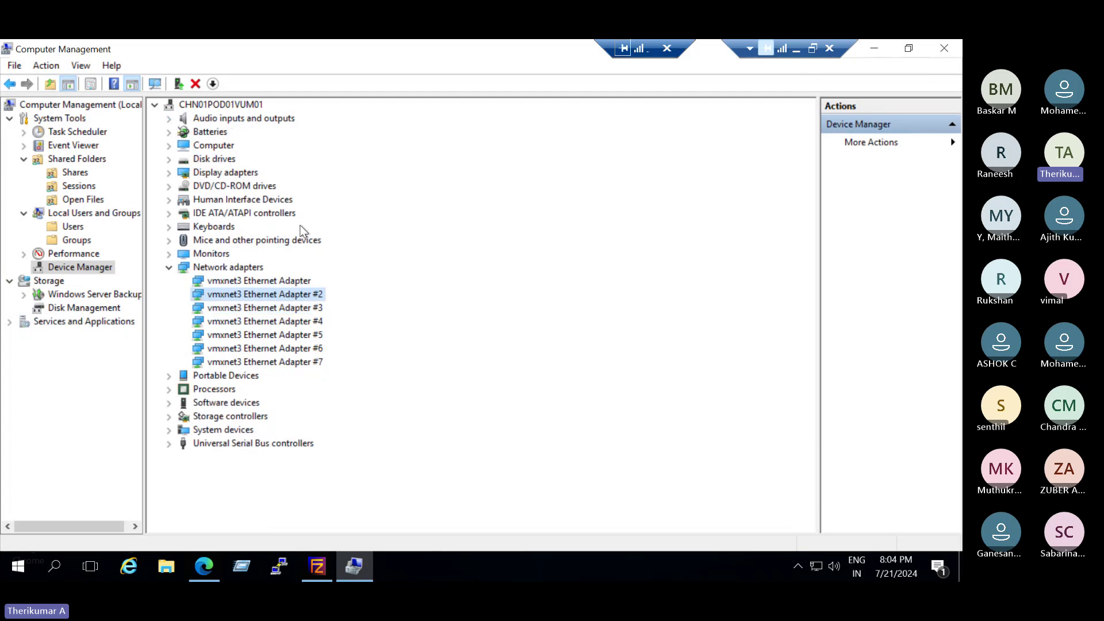
Look at the devices under Computer, Disk drives and Display adapters, collapsing each category again
click(171, 146)
click(171, 146)
click(167, 158)
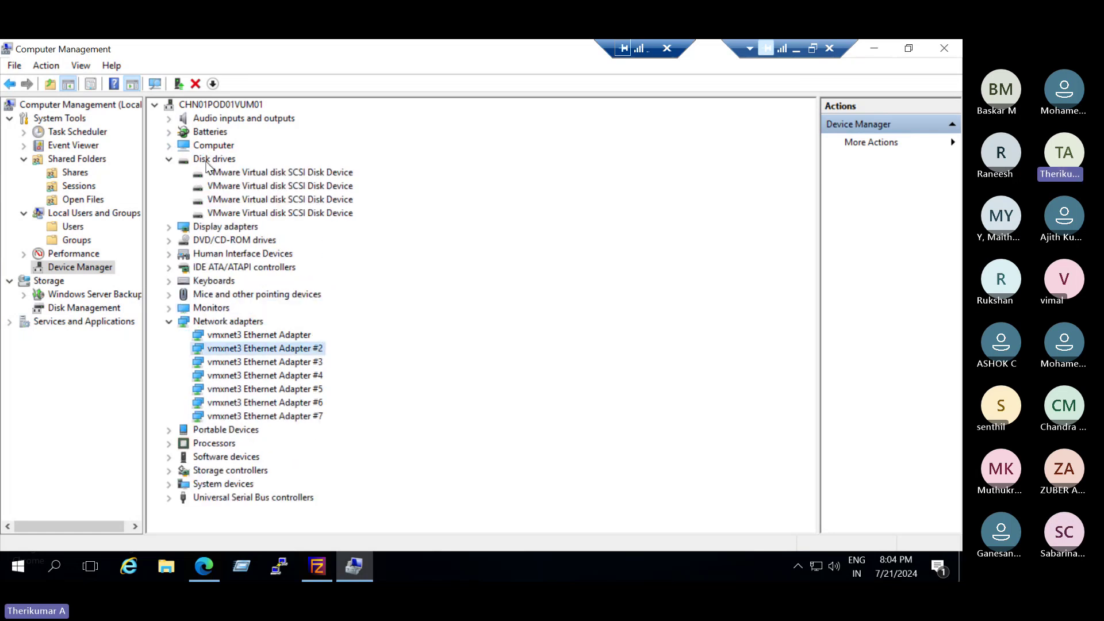
click(169, 160)
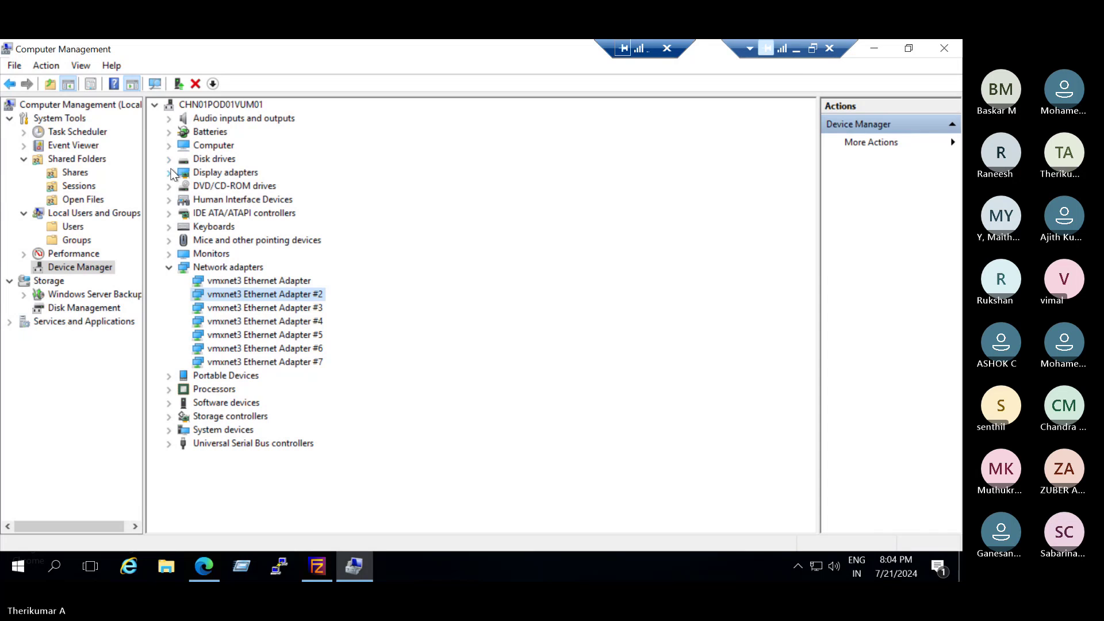
click(170, 173)
click(170, 173)
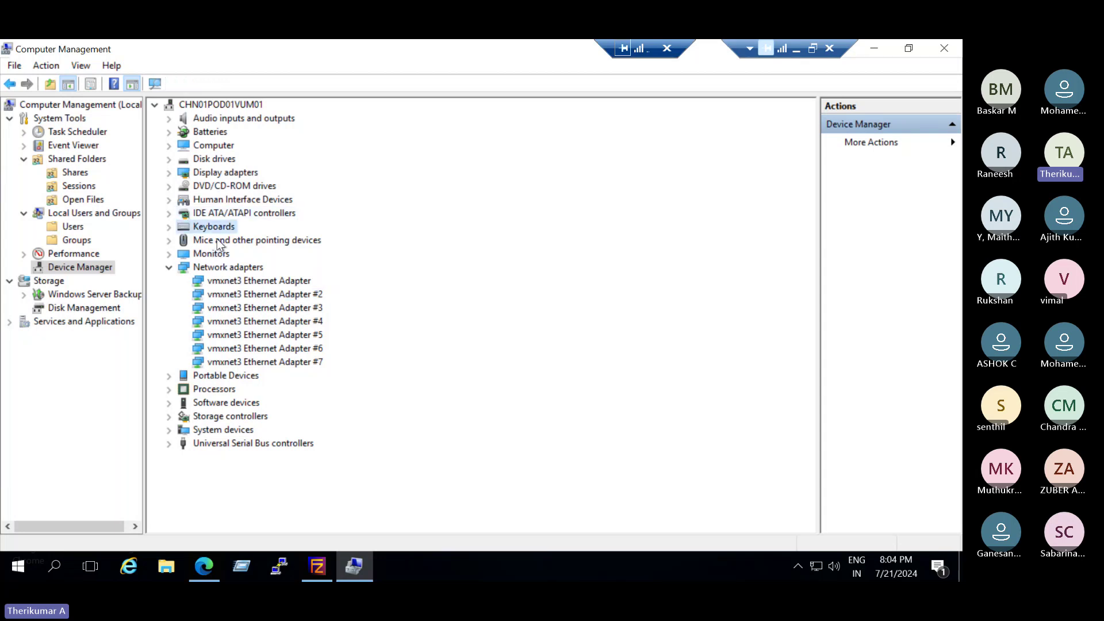
Look at the devices under Monitors and Portable Devices, leaving both categories collapsed
click(170, 254)
click(169, 253)
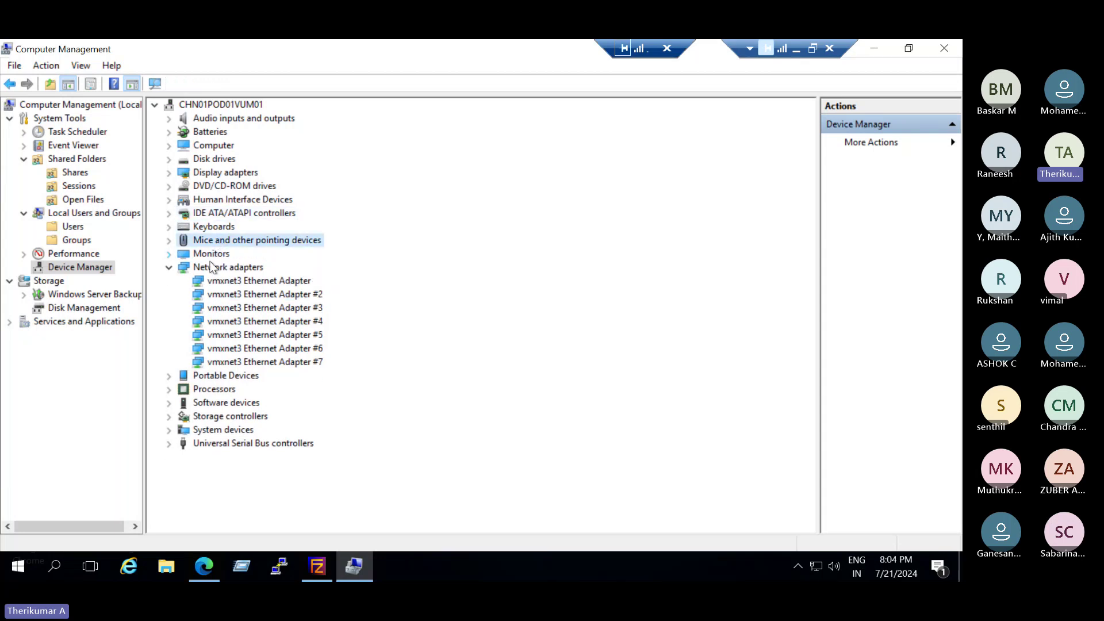
click(214, 267)
click(169, 376)
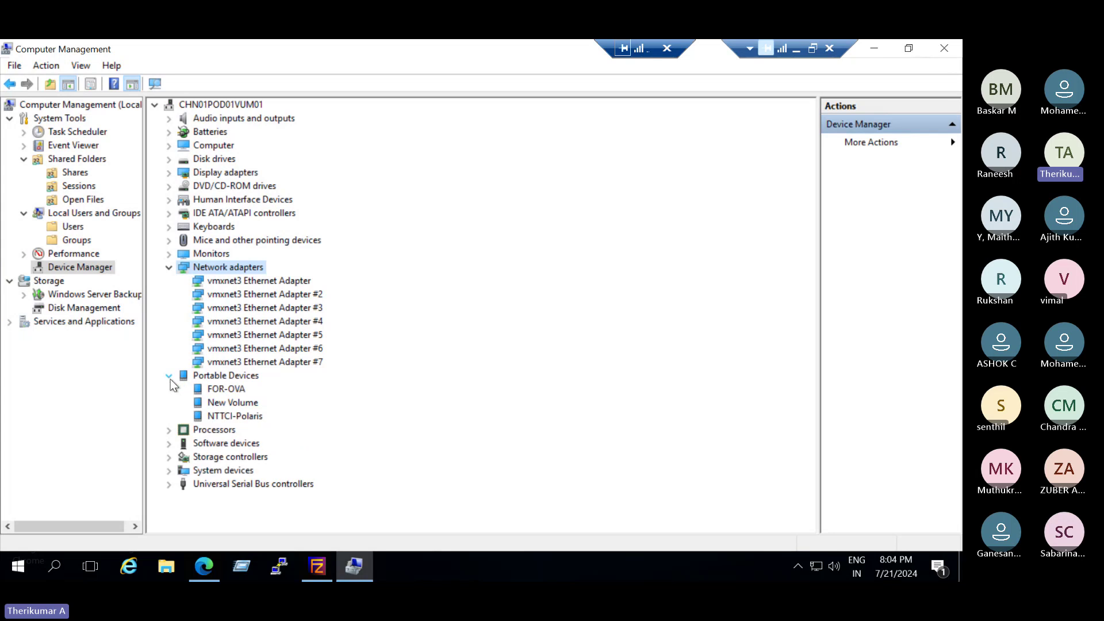
click(170, 378)
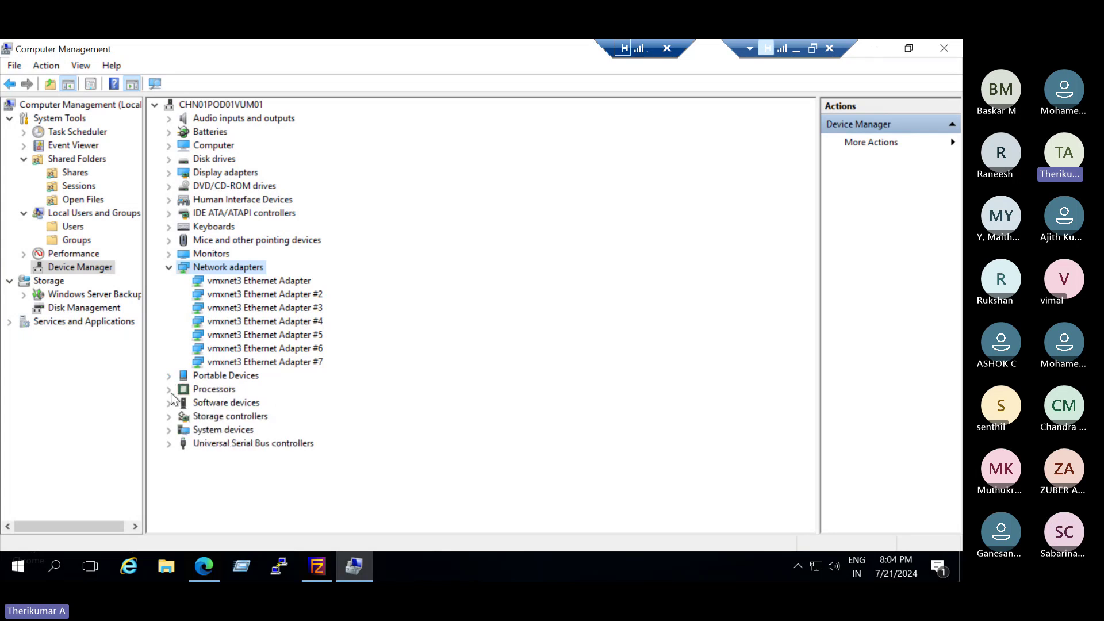
Expand the Processors category, look at the first Intel Xeon CPU entry, and collapse the category
click(170, 390)
click(274, 407)
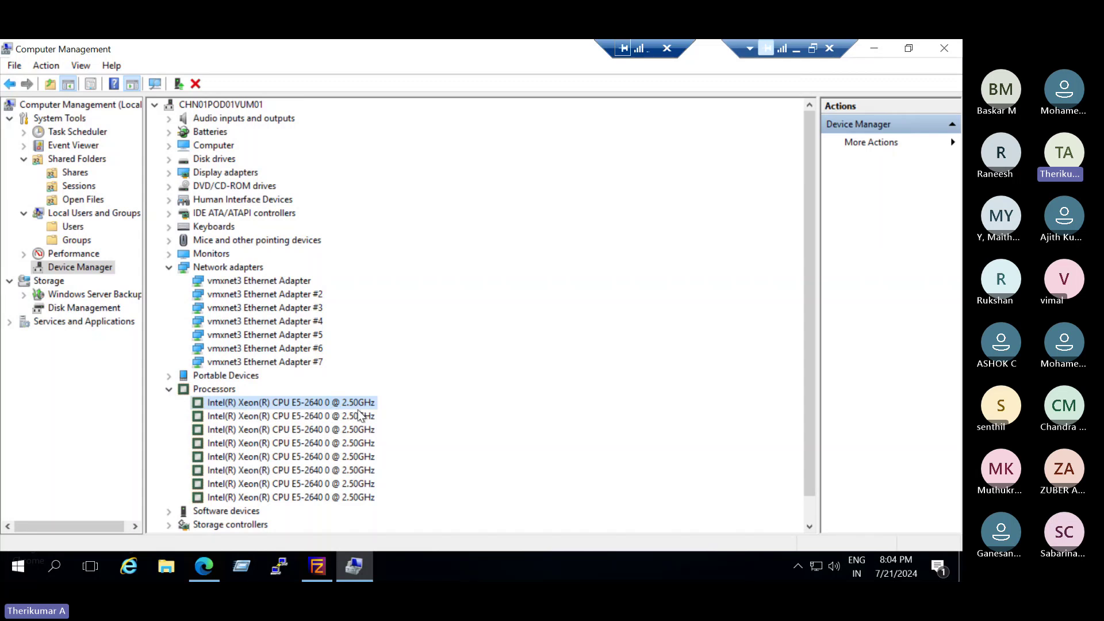
click(168, 391)
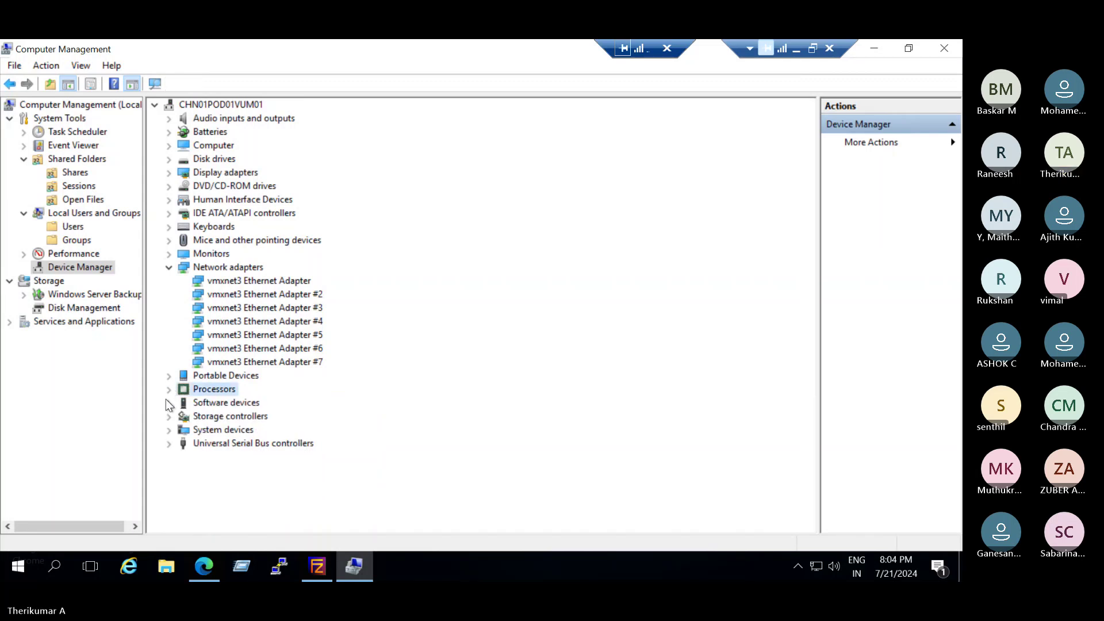
Look at the Software devices, Storage controllers and Universal Serial Bus controllers, and collapse the Network adapters category
click(169, 403)
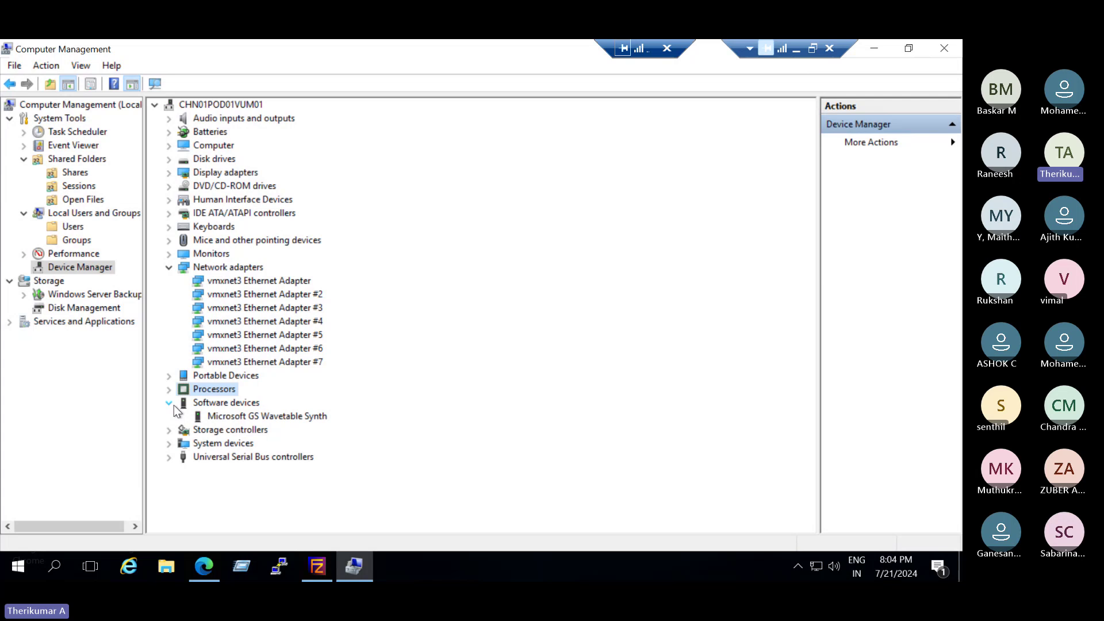
click(169, 403)
click(169, 417)
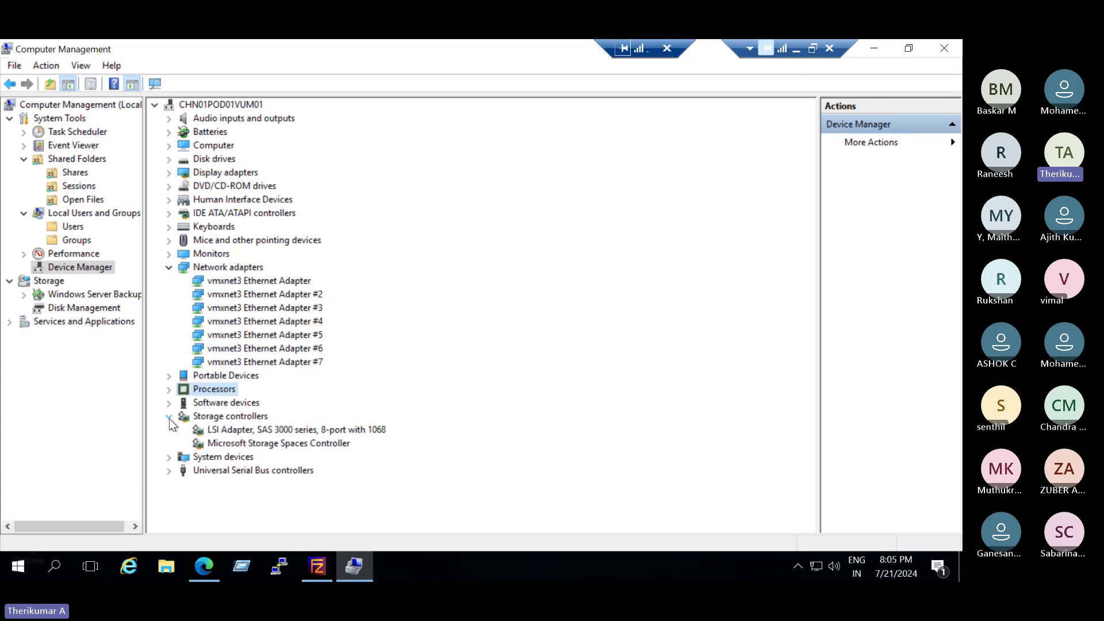
click(169, 418)
click(170, 443)
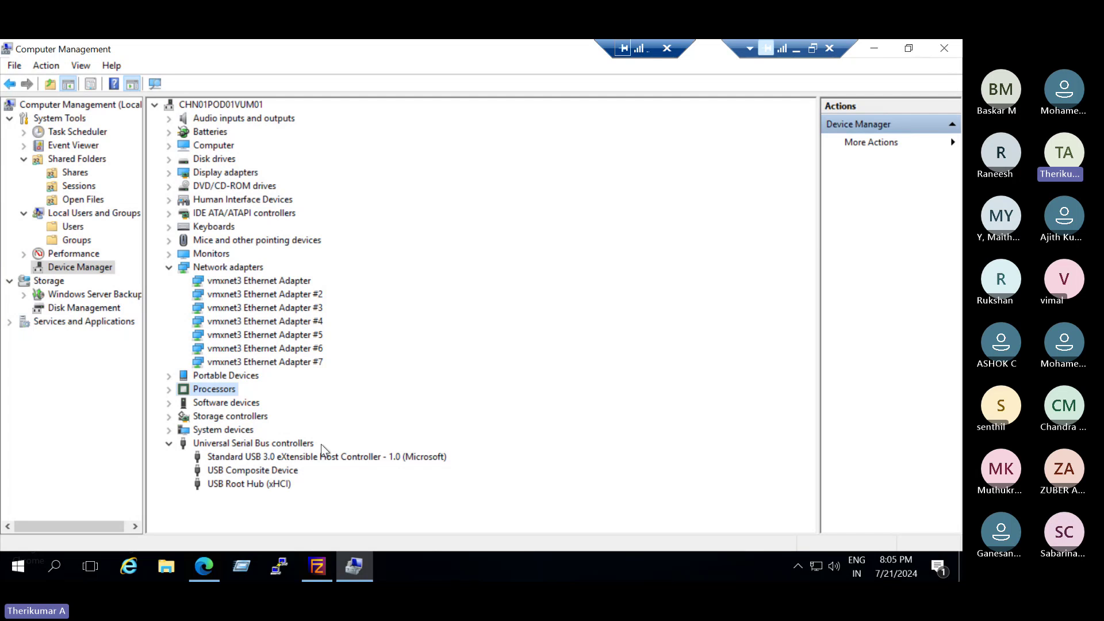
click(169, 268)
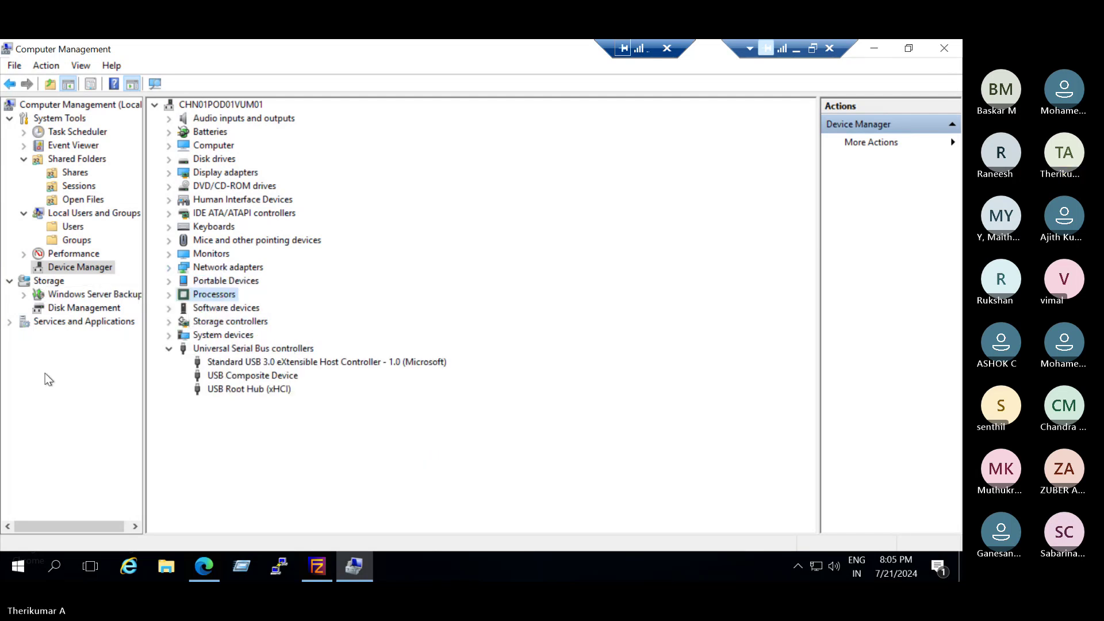
Open Disk Management and view the actions available for the FOR-OVA (E:) volume without choosing any
click(90, 310)
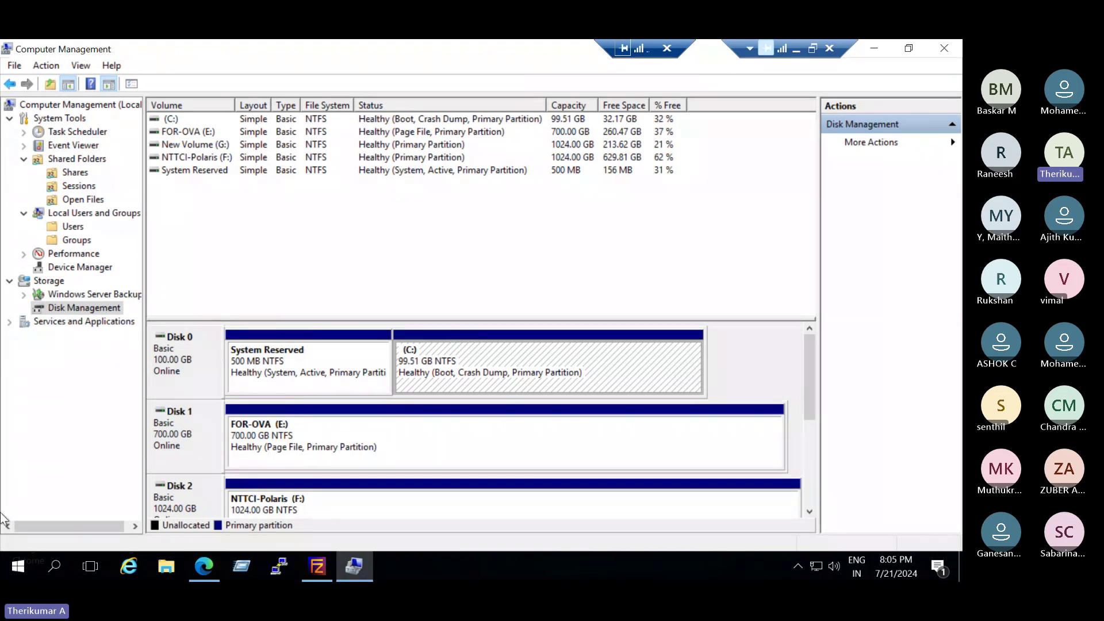
mouse_move(200, 581)
right_click(81, 310)
click(71, 361)
right_click(473, 435)
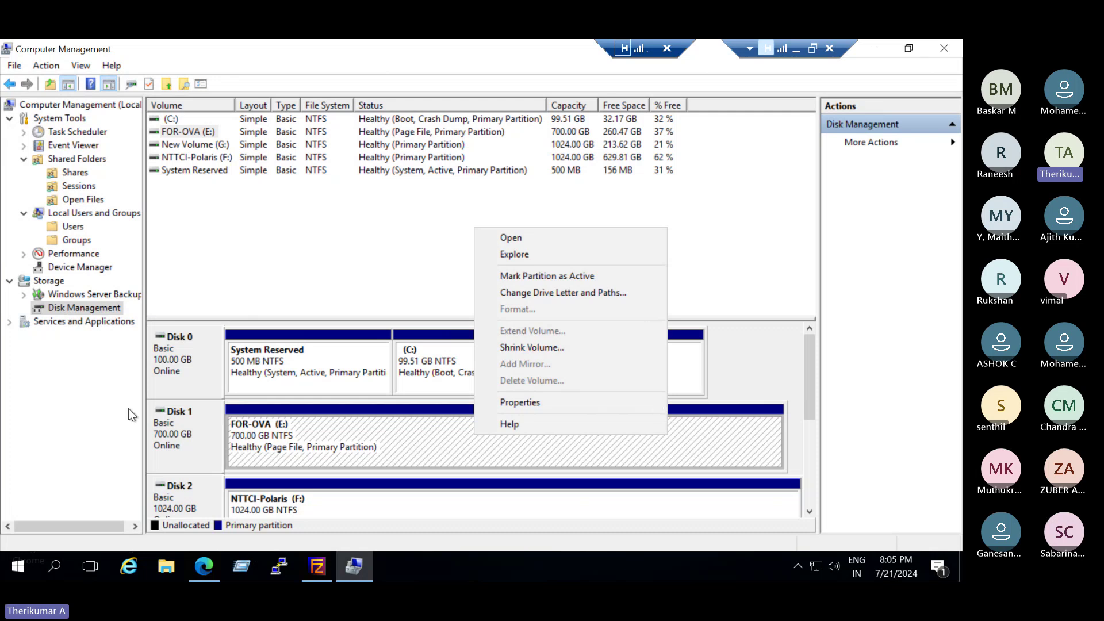
click(79, 401)
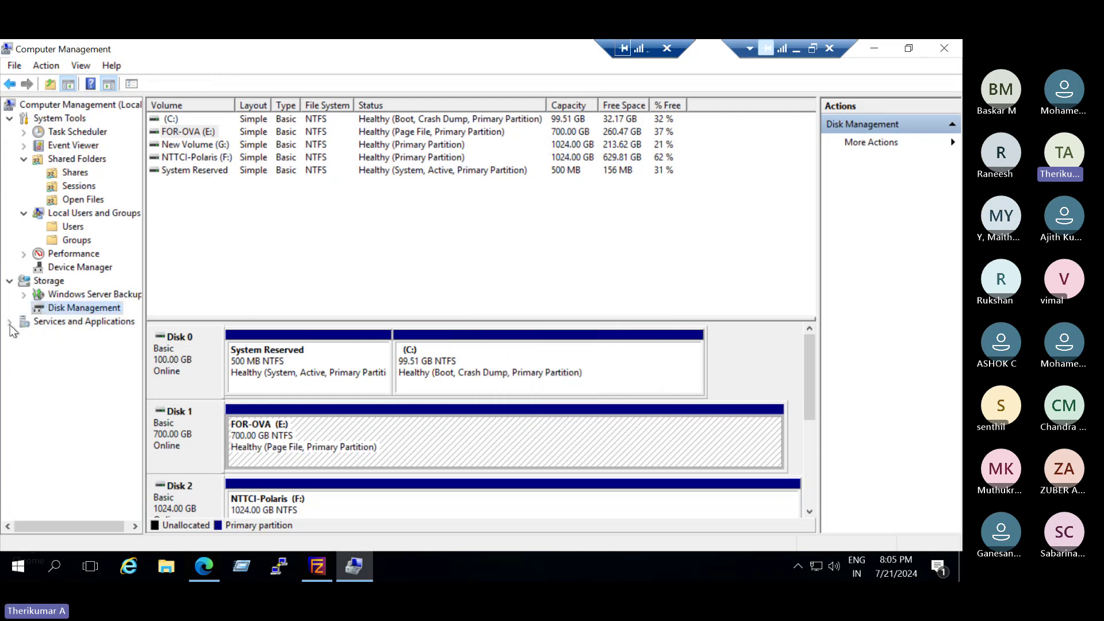
View the tools under Services and Applications, and open the Windows Server Backup page
click(9, 322)
click(72, 322)
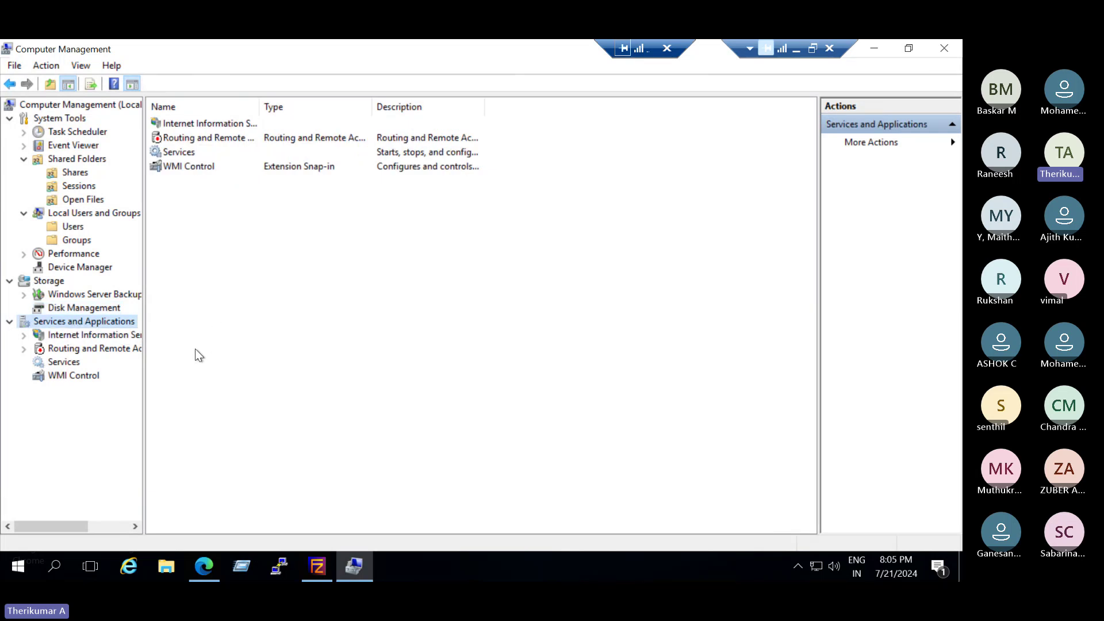
click(87, 297)
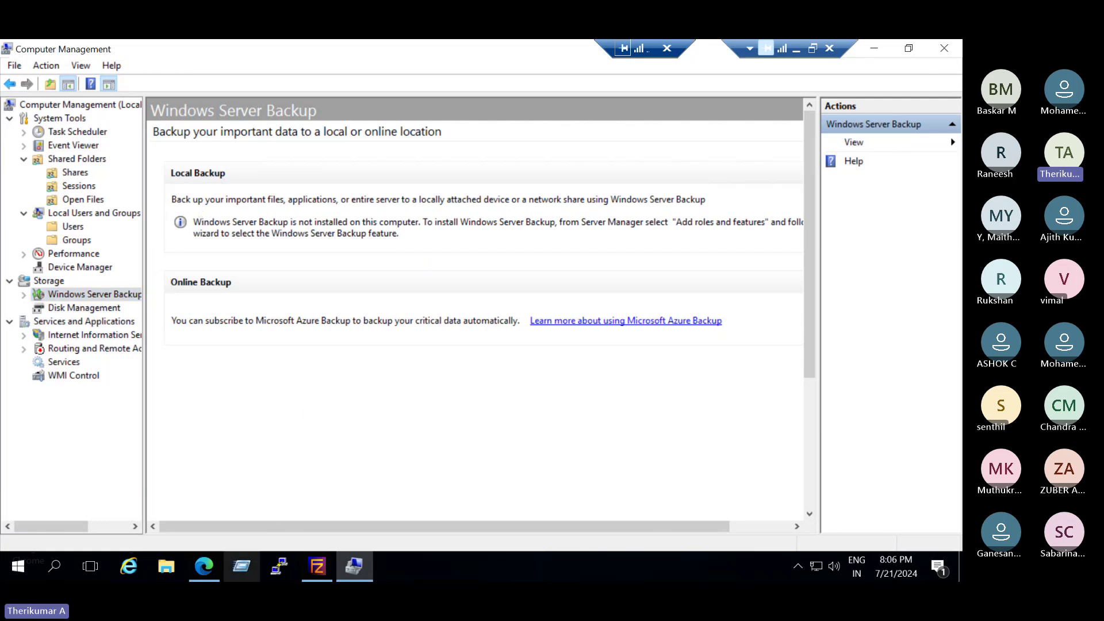
Switch to the Microsoft Teams meeting, briefly view a participant's contact card, and return to the remote server session
click(797, 49)
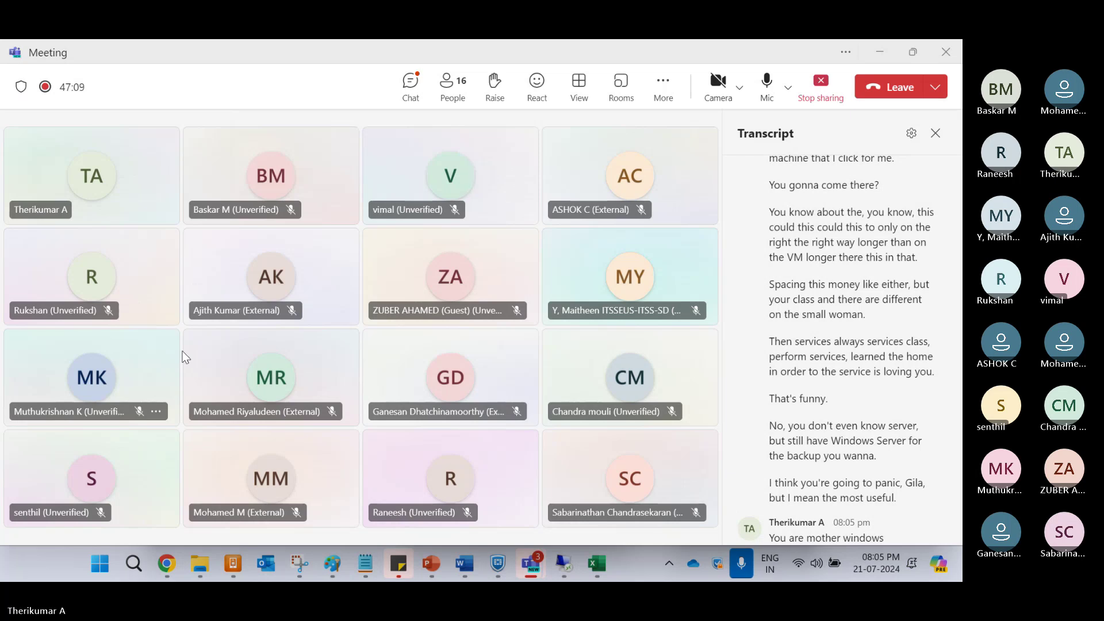
click(18, 558)
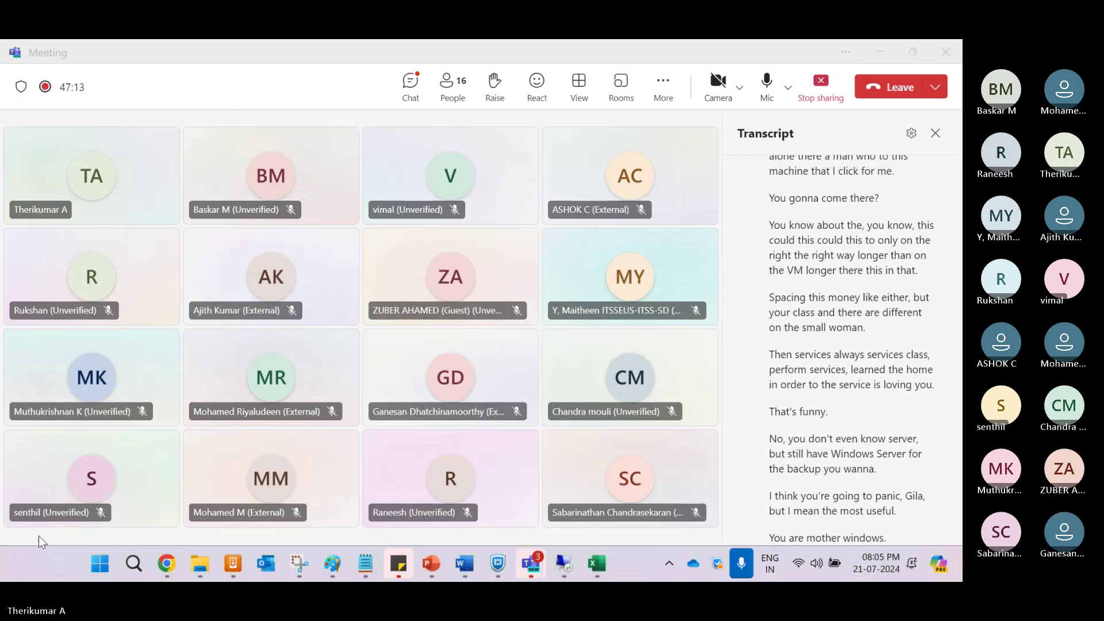
click(89, 363)
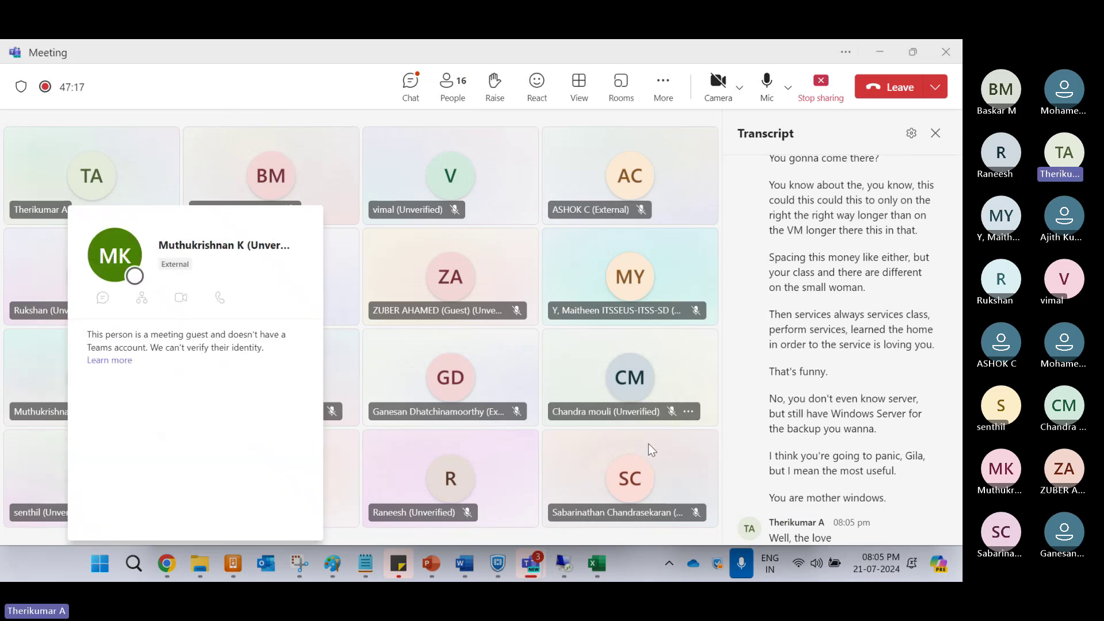
click(723, 412)
click(570, 564)
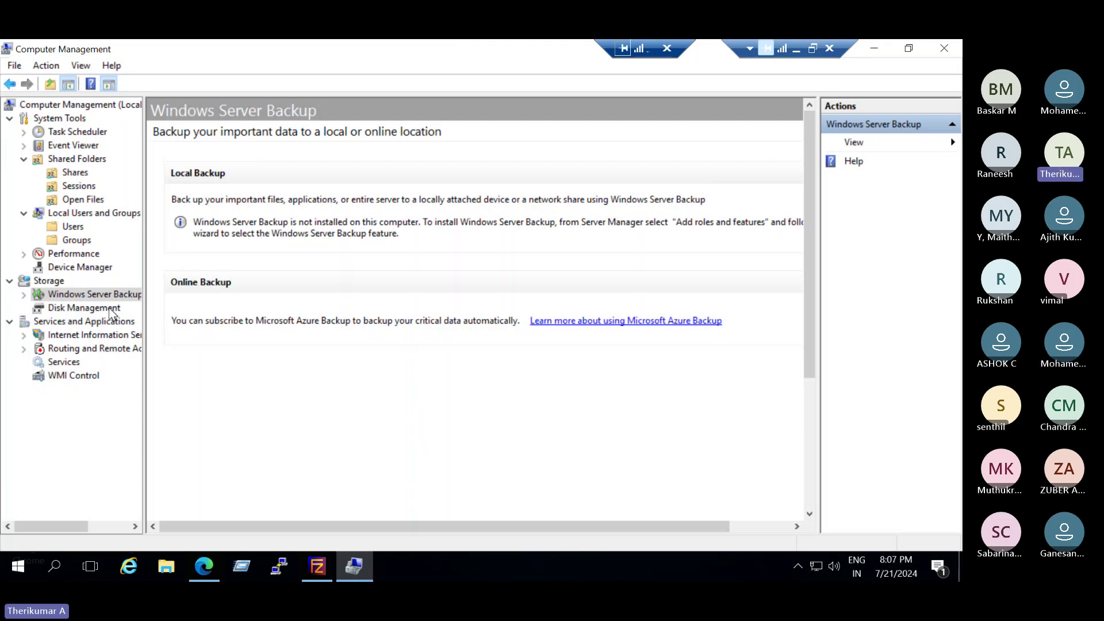
Expand Windows Server Backup, open Local Backup, and check its available actions without choosing any
click(24, 295)
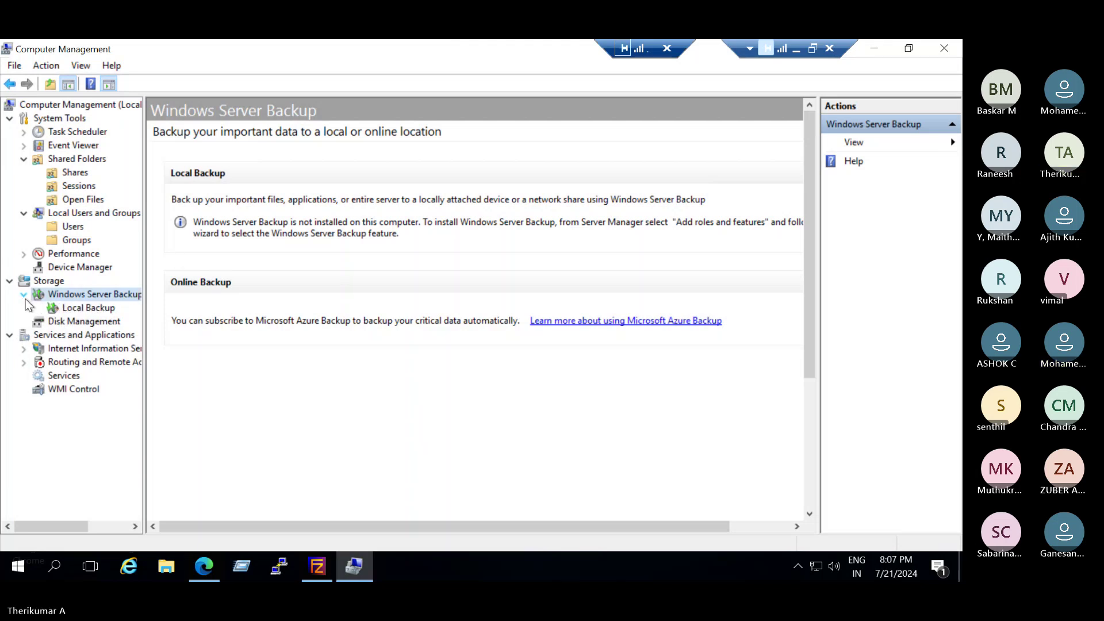
click(75, 309)
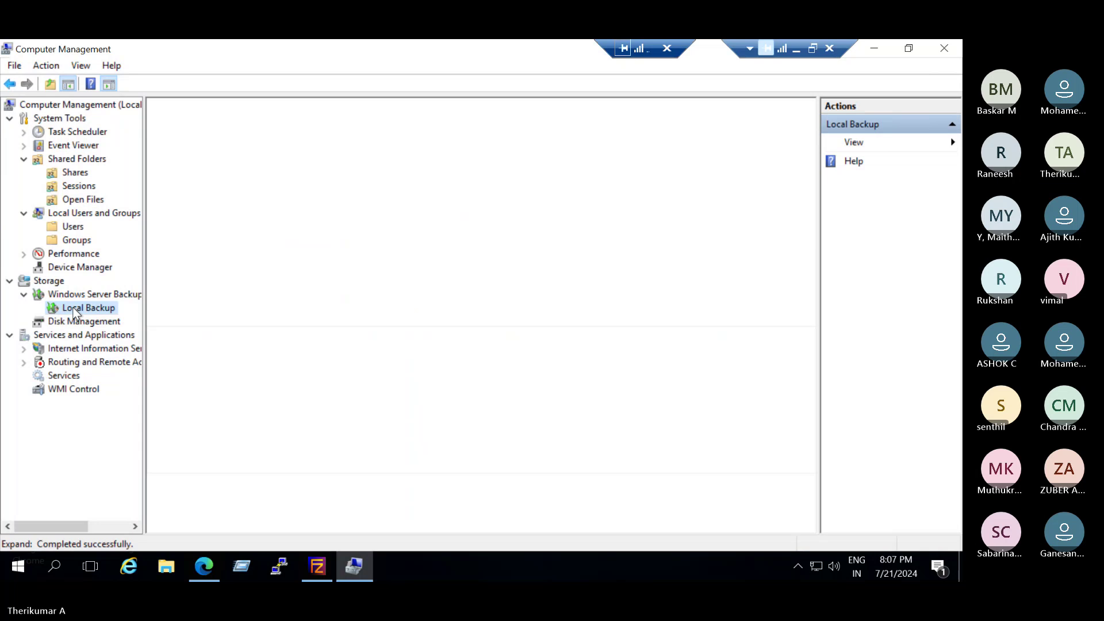
right_click(91, 311)
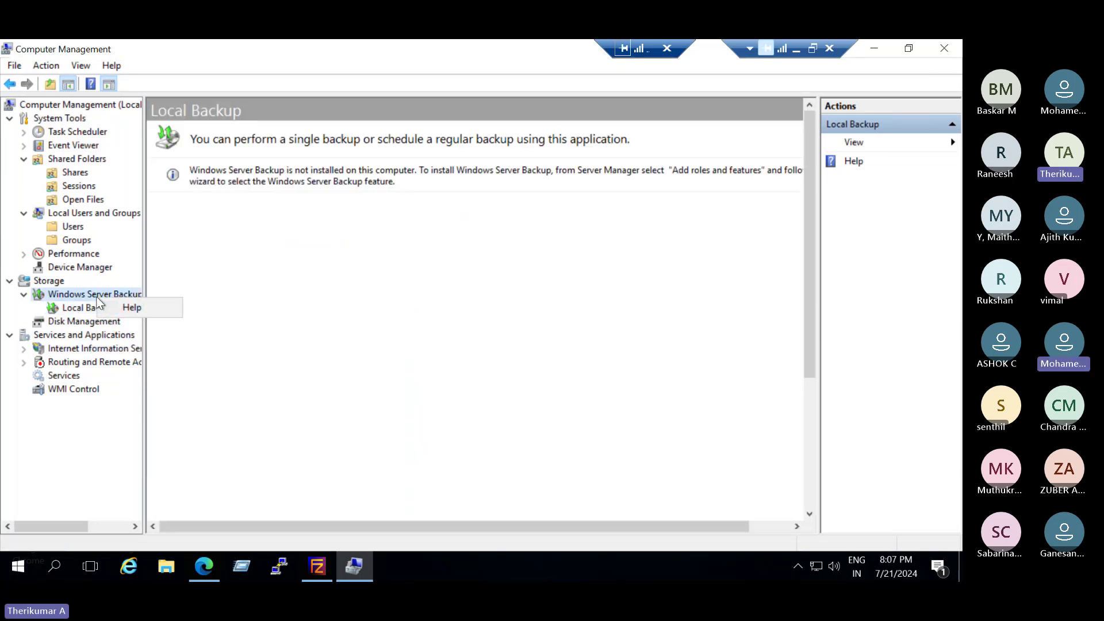
click(402, 270)
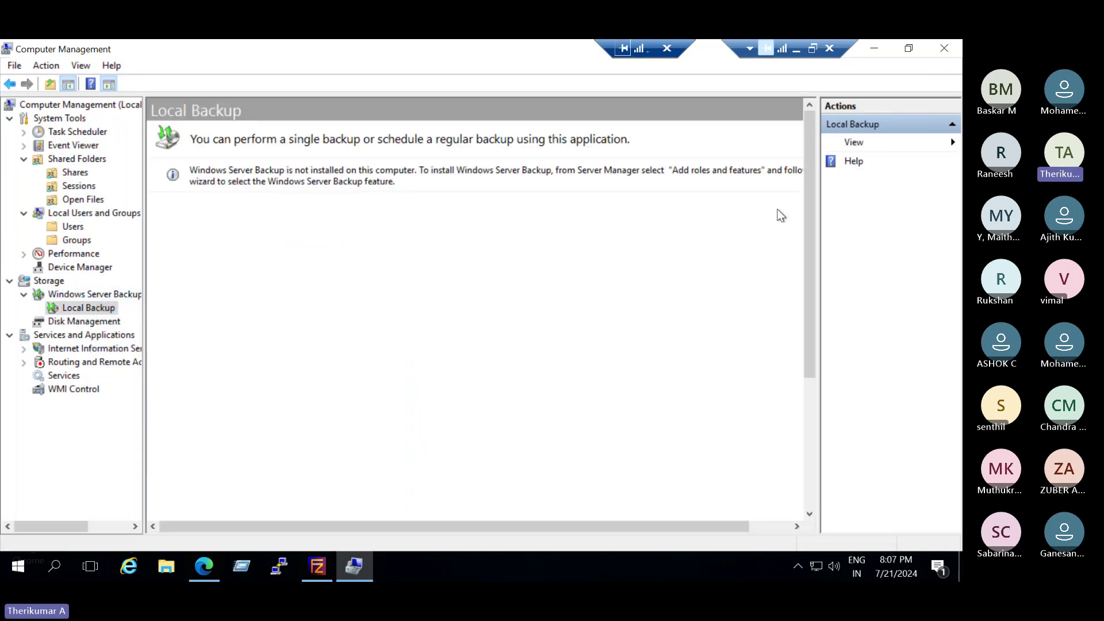
Minimize the remote server session and stop sharing the screen in the Microsoft Teams meeting
click(799, 55)
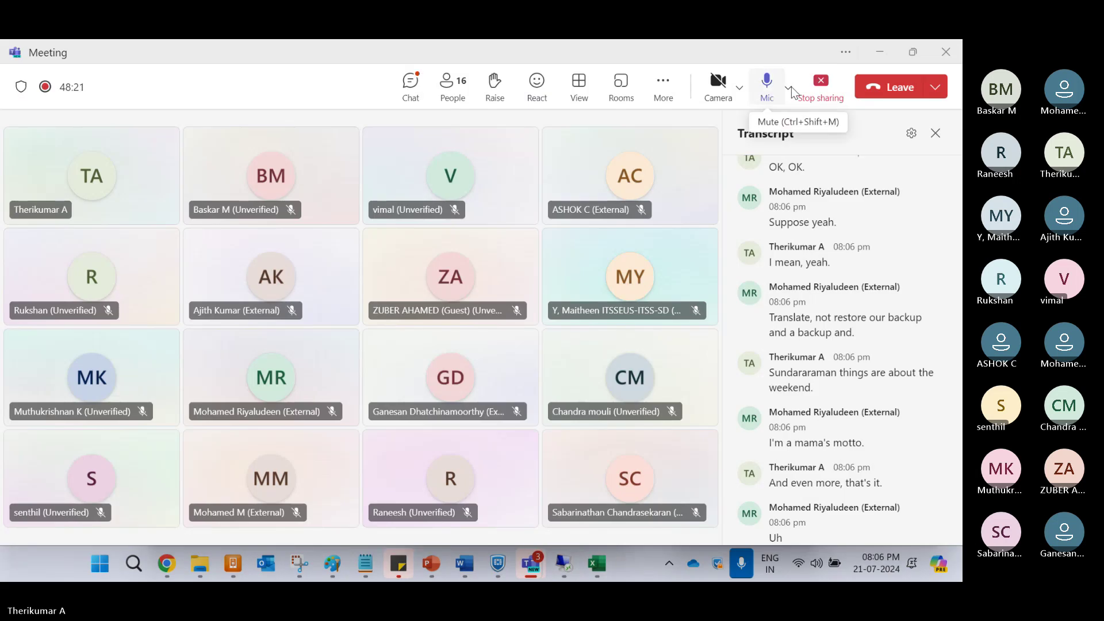
click(821, 76)
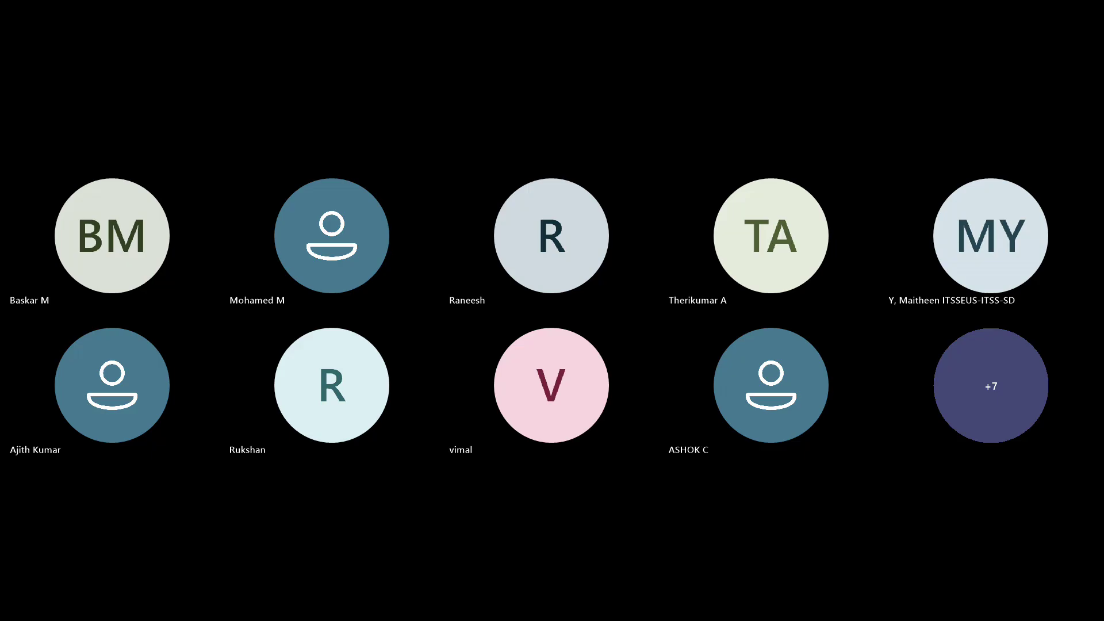